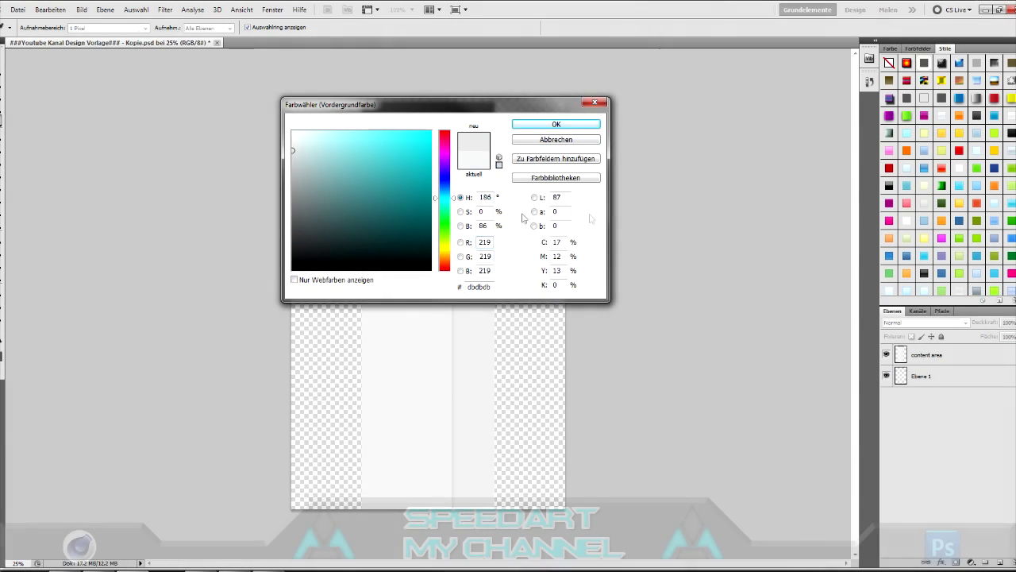
# - Fill the bottom layer with light grey #e5e7e7, zoom in, and switch over to Cinema 4D
pyautogui.press('Return')
pyautogui.click(490, 218)
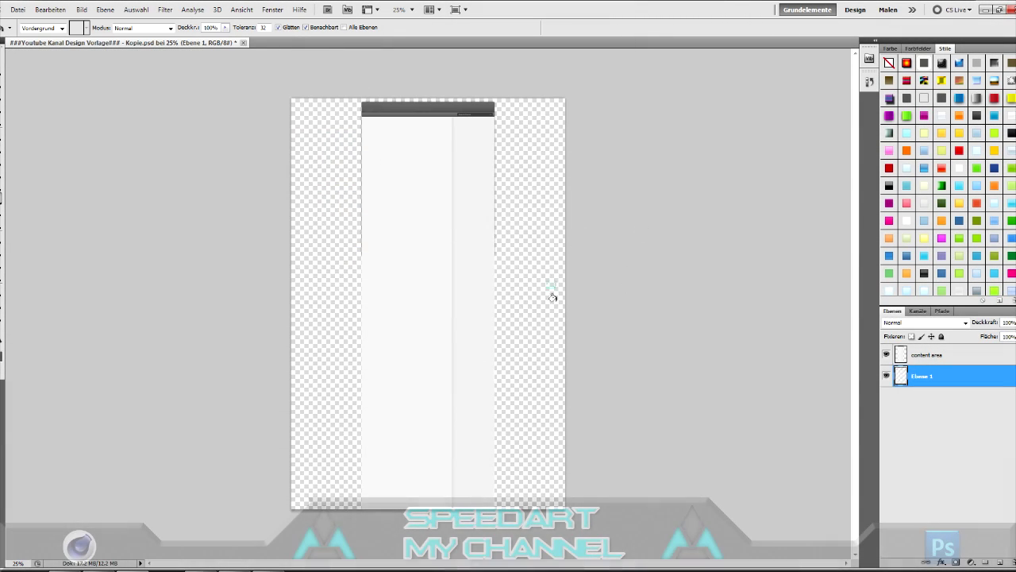
pyautogui.press('Return')
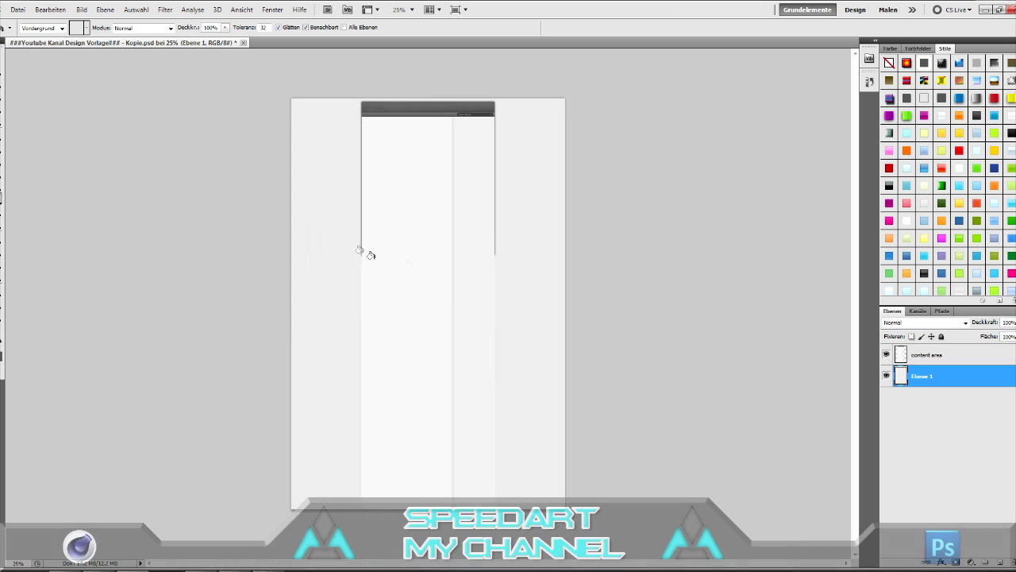
pyautogui.scroll(2, 755, 257)
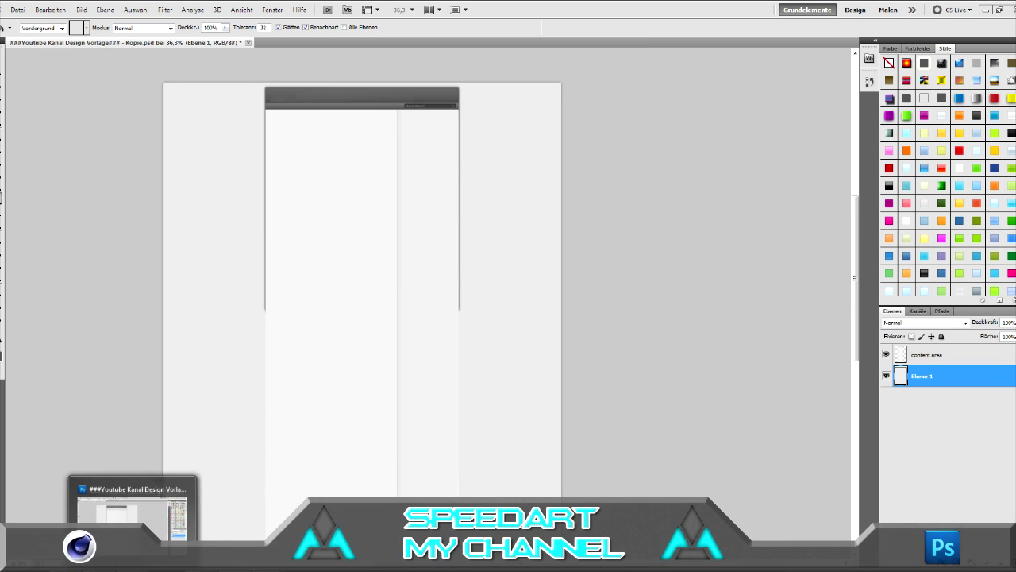
pyautogui.press('super')
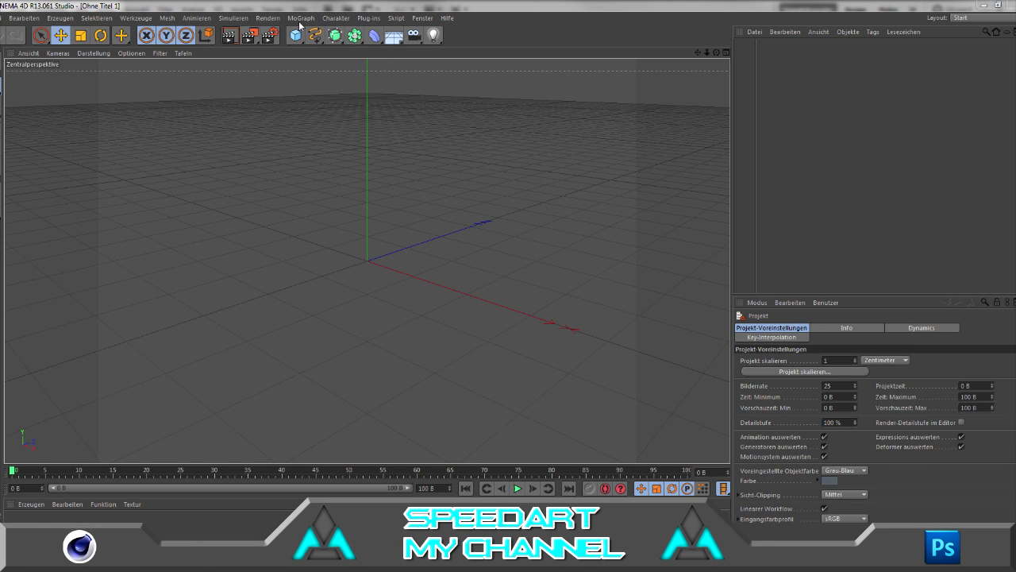
# - Create a MoText object and set the render output size to 2000 × 600
pyautogui.click(301, 17)
pyautogui.click(317, 138)
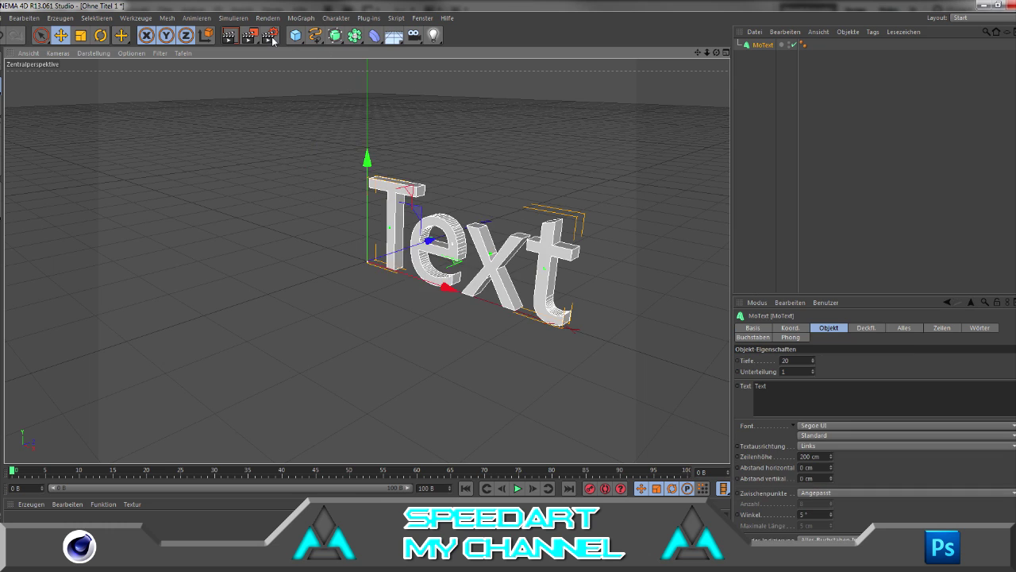
pyautogui.click(268, 35)
pyautogui.press('Tab')
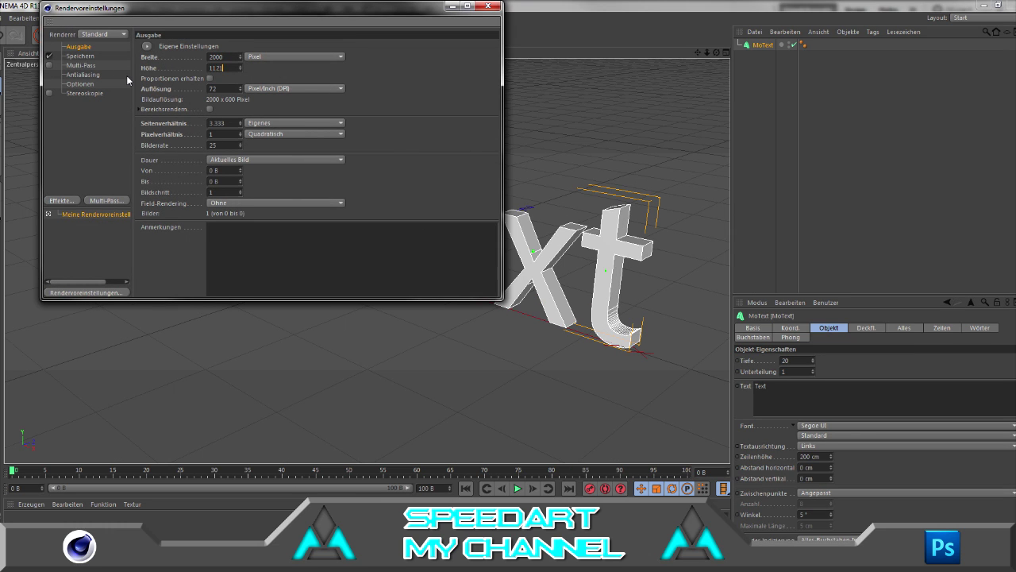
pyautogui.click(498, 6)
pyautogui.moveTo(492, 358); pyautogui.dragTo(762, 371)
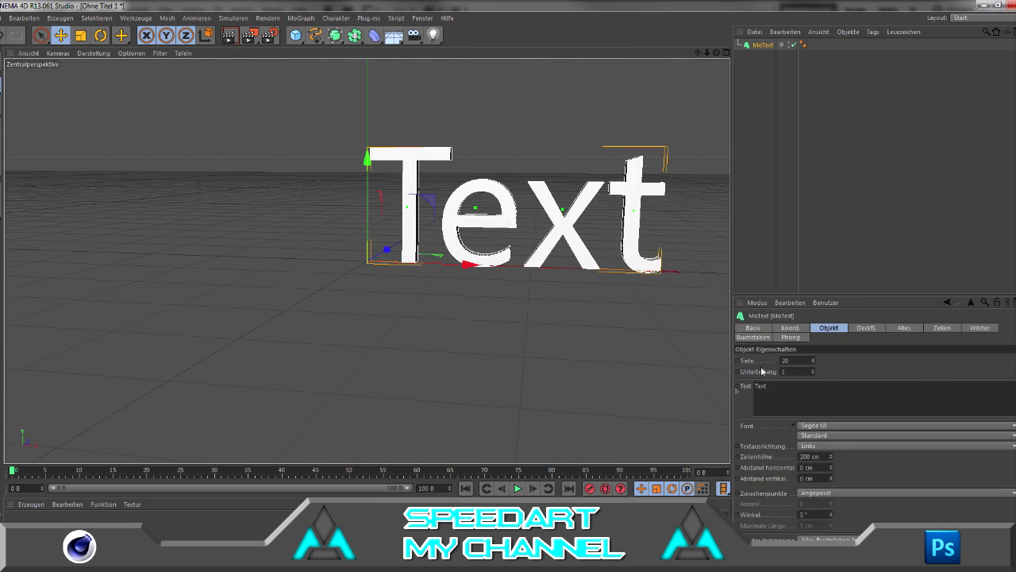
# - Set the MoText font to BatmanForeverRoman
pyautogui.click(818, 426)
pyautogui.scroll(10, 850, 318)
pyautogui.scroll(3, 849, 318)
pyautogui.scroll(3, 849, 318)
pyautogui.scroll(3, 850, 318)
pyautogui.scroll(-5, 854, 270)
pyautogui.scroll(-3, 854, 270)
pyautogui.scroll(-3, 854, 270)
pyautogui.scroll(-3, 853, 270)
pyautogui.scroll(-3, 854, 286)
pyautogui.scroll(-3, 854, 286)
pyautogui.scroll(-3, 853, 286)
pyautogui.scroll(-3, 854, 286)
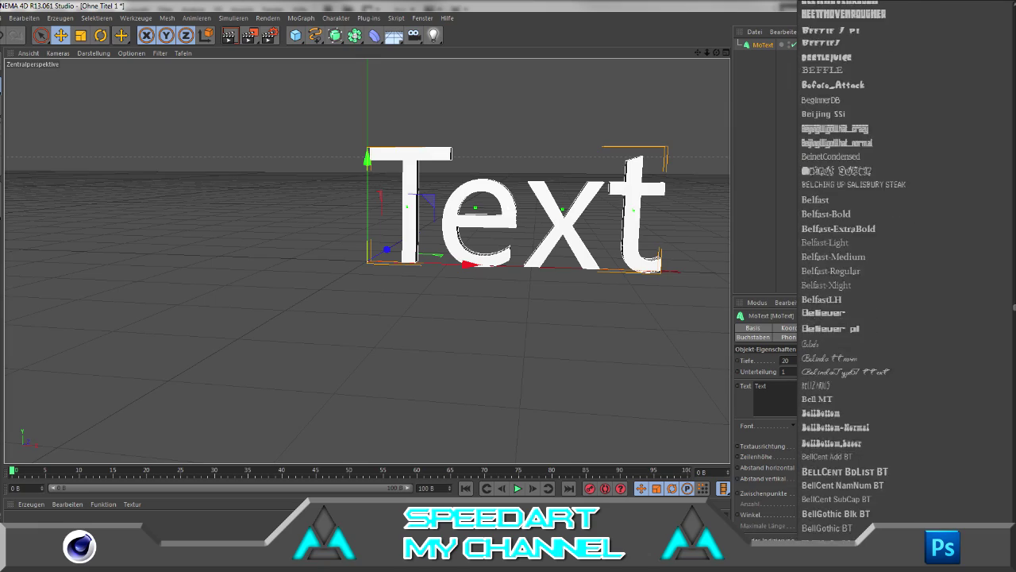
pyautogui.scroll(-3, 873, 238)
pyautogui.scroll(5, 873, 199)
pyautogui.scroll(5, 874, 175)
pyautogui.scroll(3, 877, 159)
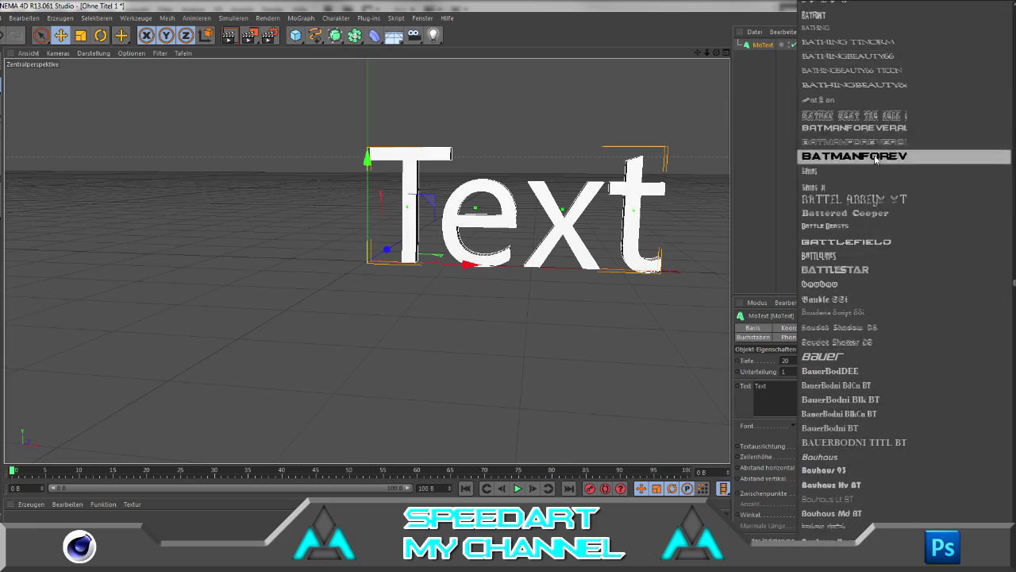
pyautogui.click(877, 157)
# - Change the text to CLaTiX, centre-align it, and launch the Thrausi plugin
pyautogui.write('CLaTiX')
pyautogui.click(587, 269)
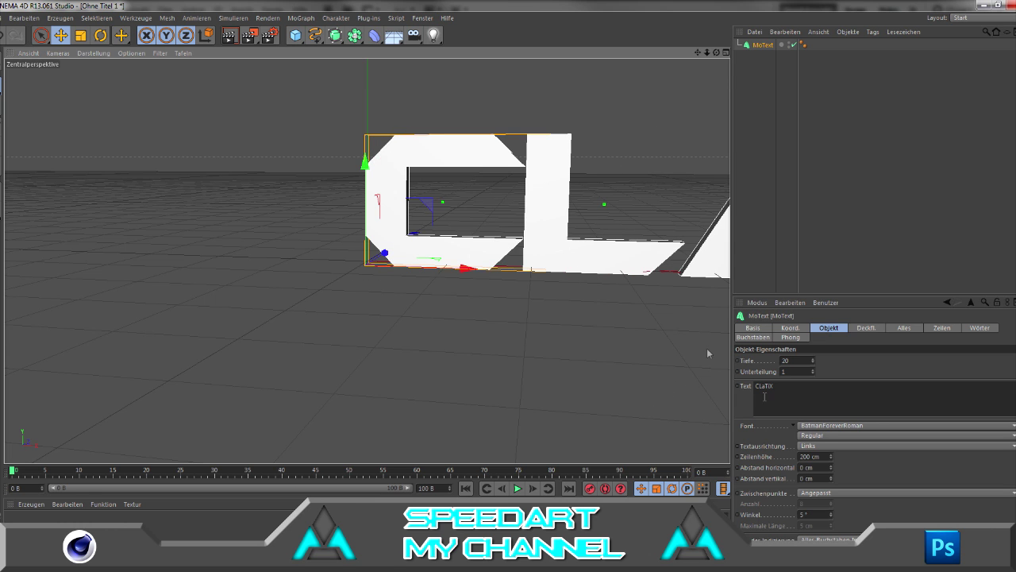
pyautogui.moveTo(587, 268); pyautogui.dragTo(392, 343)
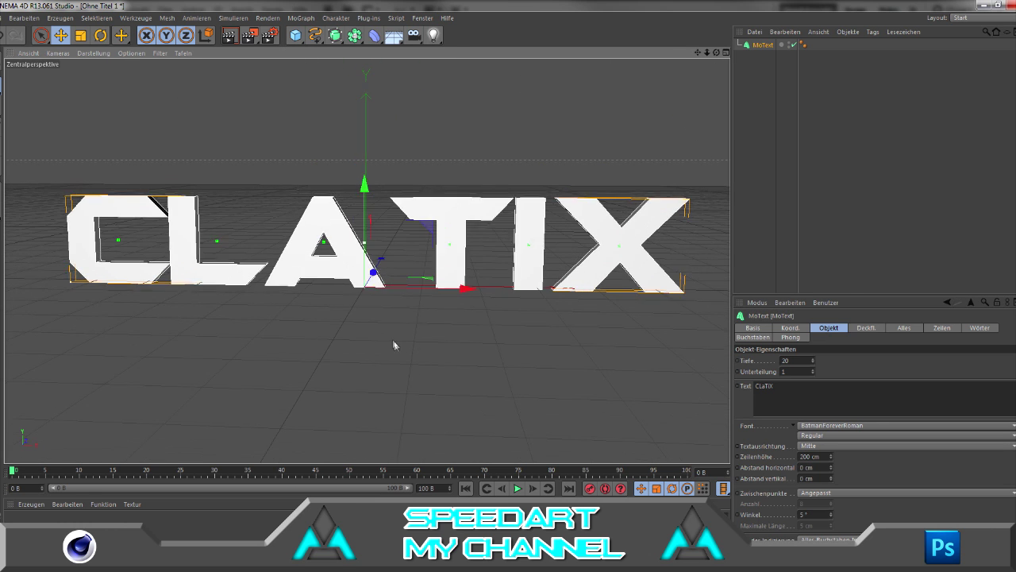
pyautogui.click(371, 20)
pyautogui.click(512, 71)
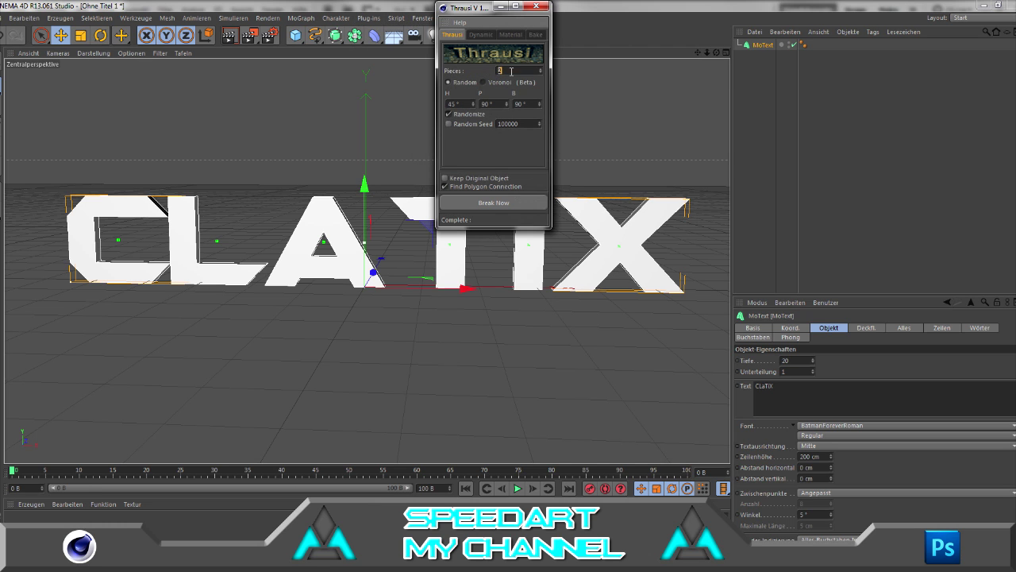
# - Break the CLaTiX text into 50 pieces with Thrausi and return to the main window
pyautogui.click(476, 201)
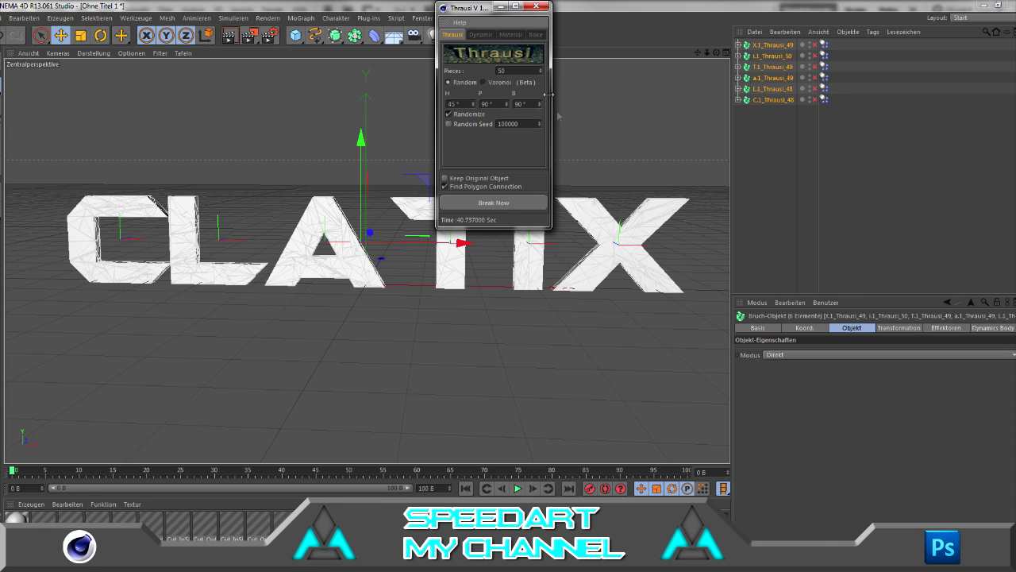
pyautogui.click(165, 536)
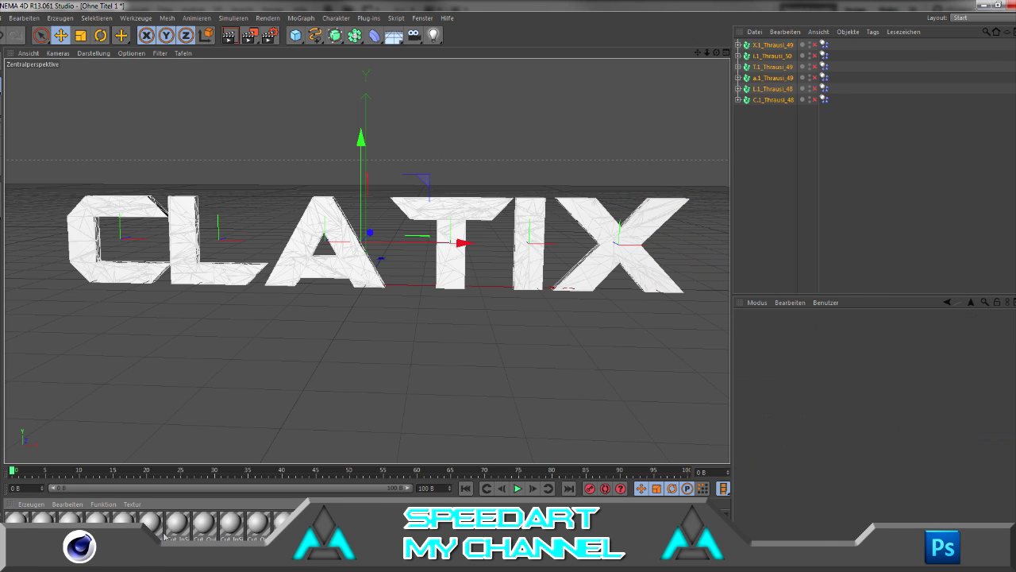
# - Delete unused materials and make Cut_InSide cyan (0/195/255) with reflection enabled
pyautogui.rightClick(306, 521)
pyautogui.click(331, 426)
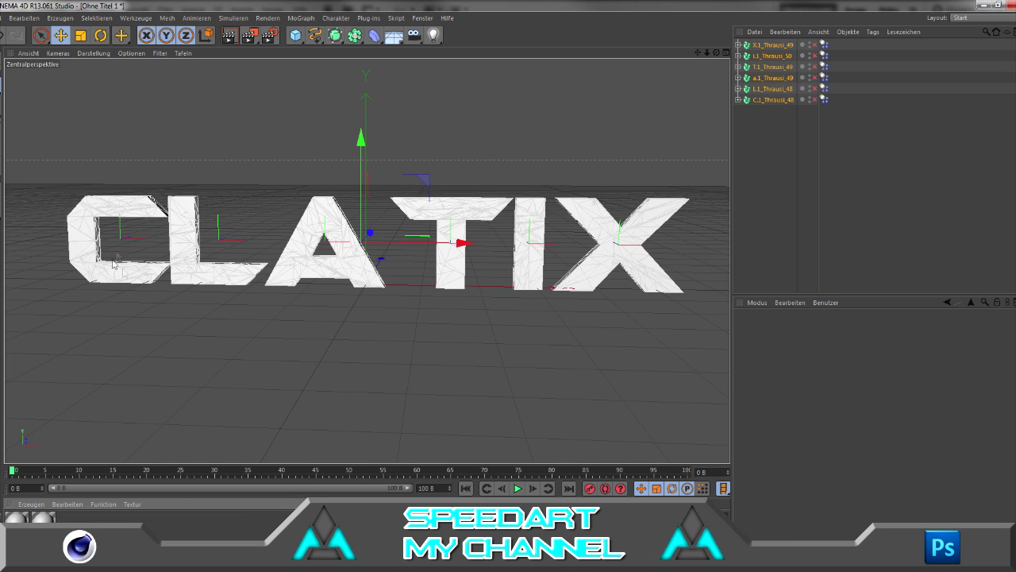
pyautogui.doubleClick(43, 518)
pyautogui.click(277, 140)
pyautogui.click(307, 94)
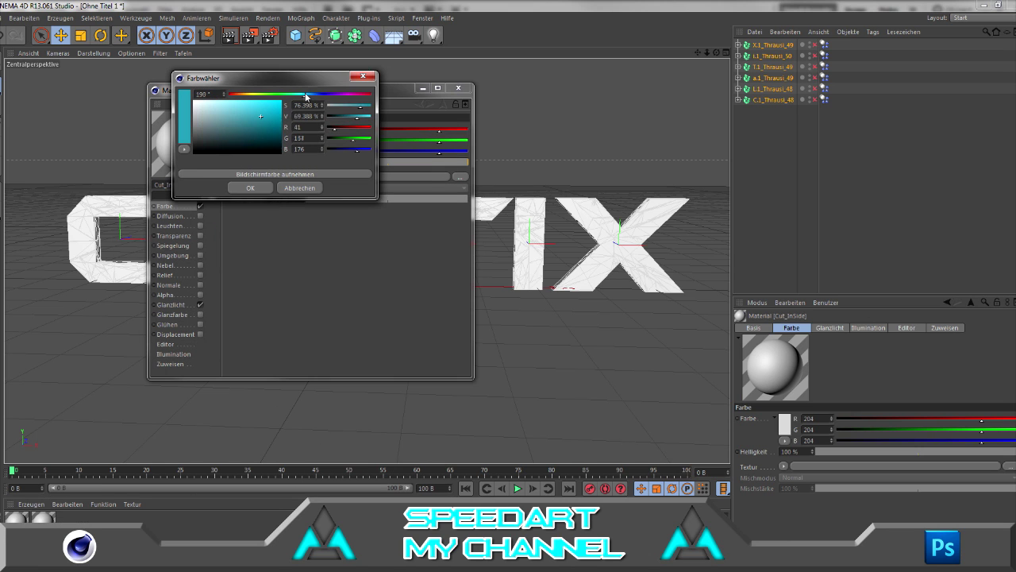
pyautogui.click(250, 188)
pyautogui.click(200, 246)
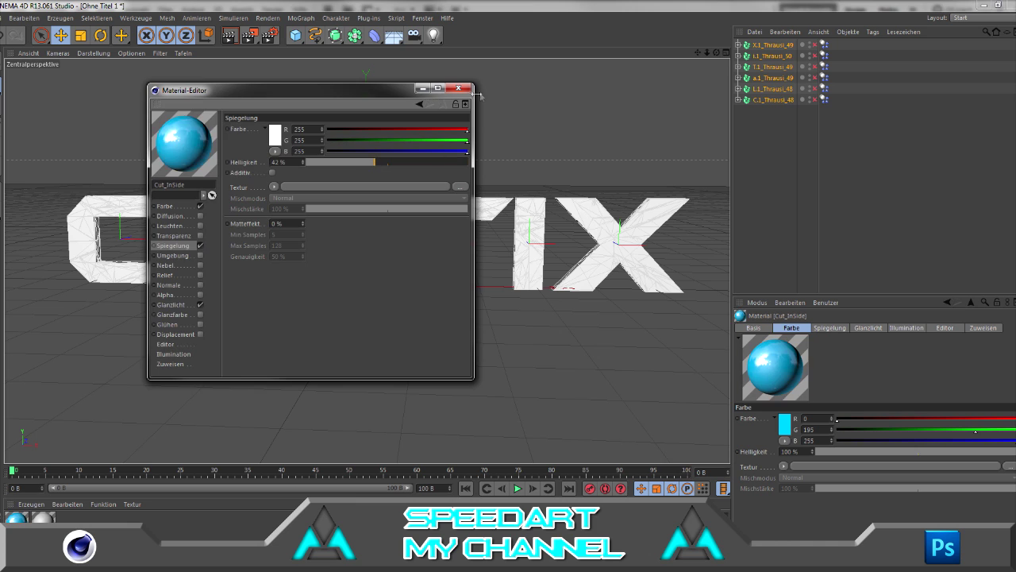
pyautogui.click(459, 88)
# - Make Cut_OutSide cyan (0/221/255) with reflection, then select all six letter objects
pyautogui.doubleClick(42, 518)
pyautogui.click(270, 117)
pyautogui.click(300, 77)
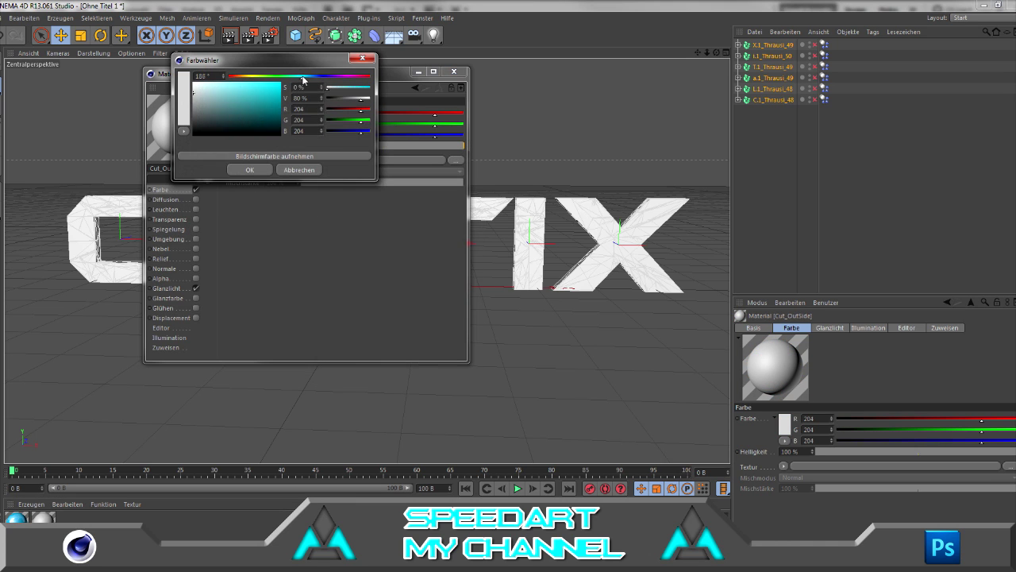
pyautogui.click(252, 169)
pyautogui.click(196, 229)
pyautogui.click(454, 71)
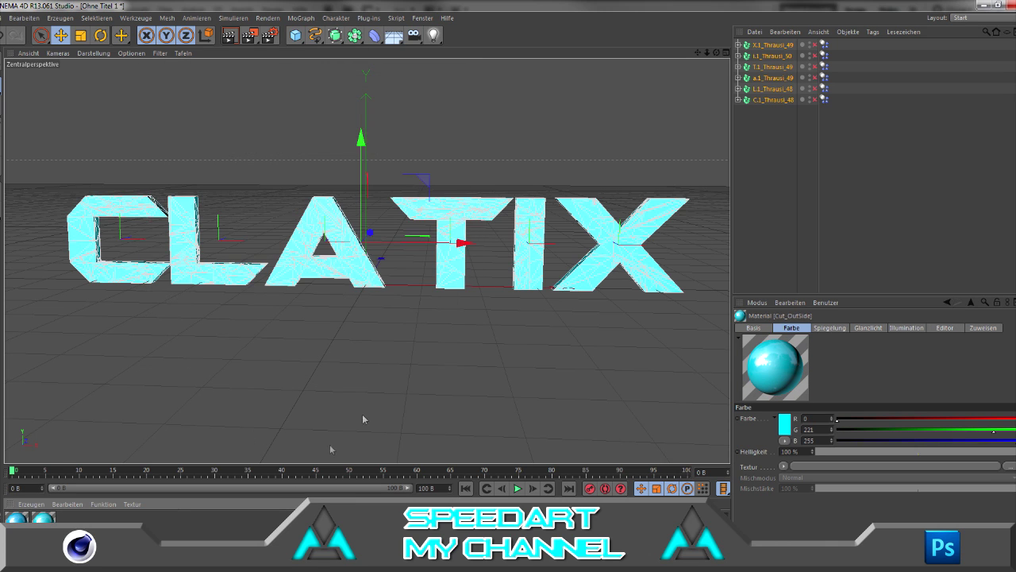
pyautogui.moveTo(770, 109); pyautogui.dragTo(772, 46)
pyautogui.rightClick(774, 48)
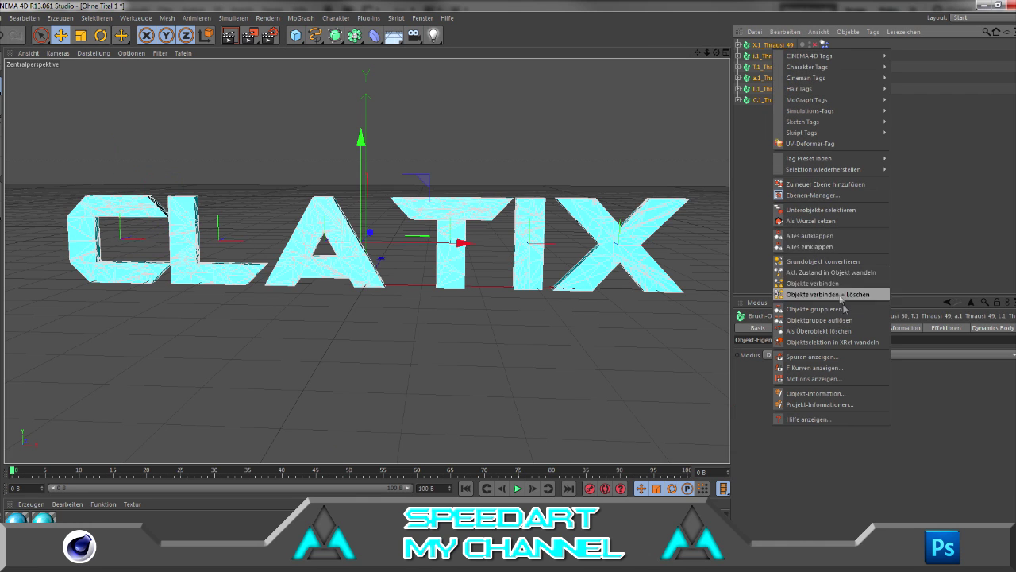
# - Group the six letters under a Null and pull apart fragments of the T, X, L and C
pyautogui.click(814, 309)
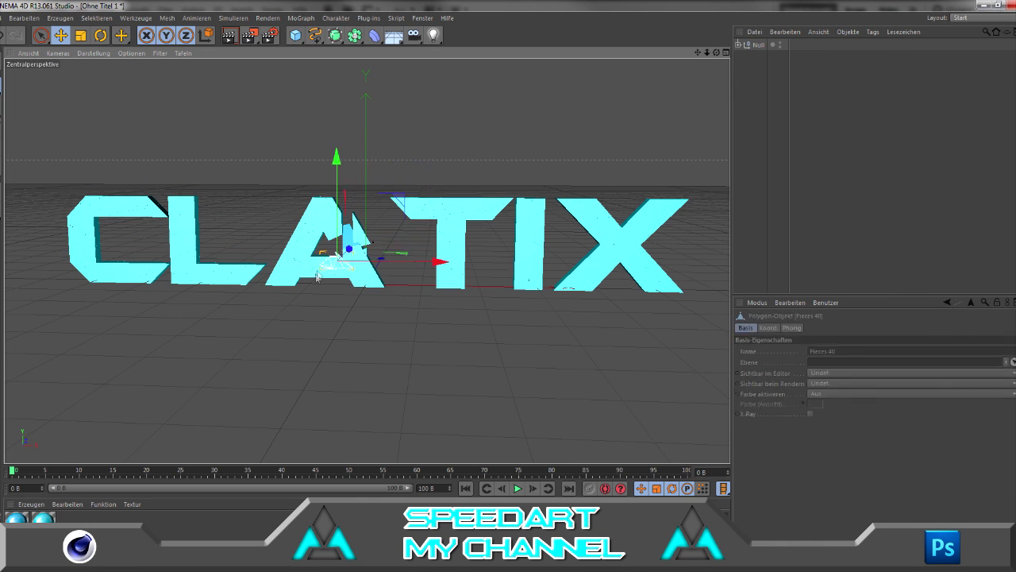
pyautogui.click(312, 238)
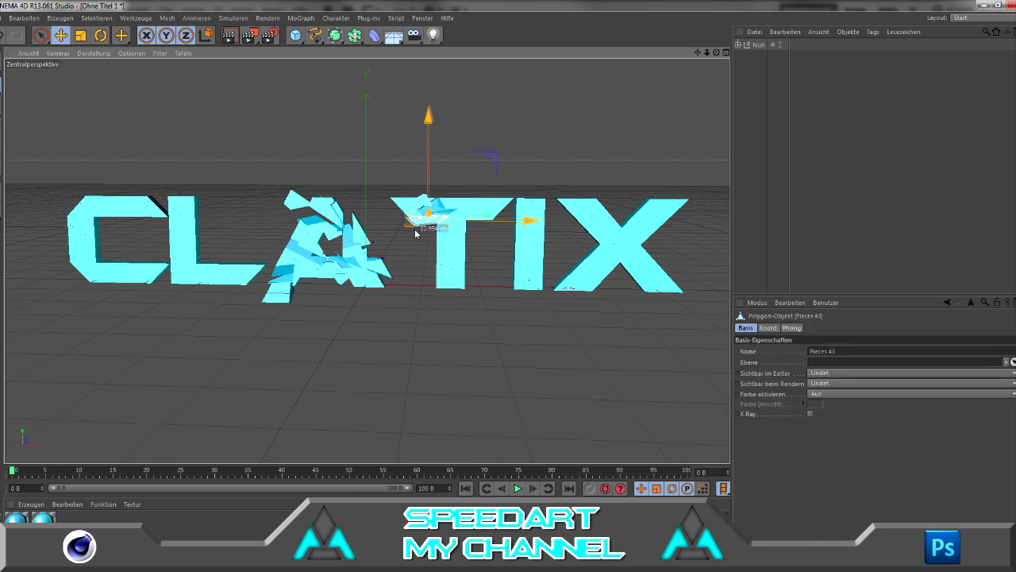
pyautogui.moveTo(595, 200)
pyautogui.mouseDown()
pyautogui.moveTo(459, 280)
pyautogui.moveTo(520, 235)
pyautogui.moveTo(540, 283)
pyautogui.moveTo(531, 270)
pyautogui.moveTo(517, 278)
pyautogui.mouseUp()
pyautogui.moveTo(602, 231)
pyautogui.mouseDown()
pyautogui.moveTo(651, 295)
pyautogui.moveTo(590, 211)
pyautogui.mouseUp()
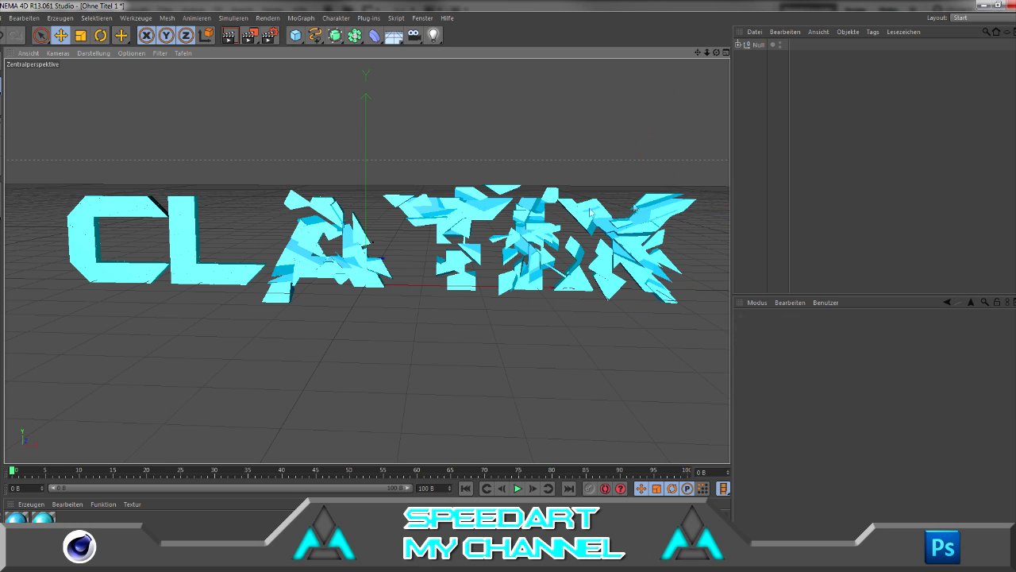
pyautogui.moveTo(236, 275); pyautogui.dragTo(151, 280)
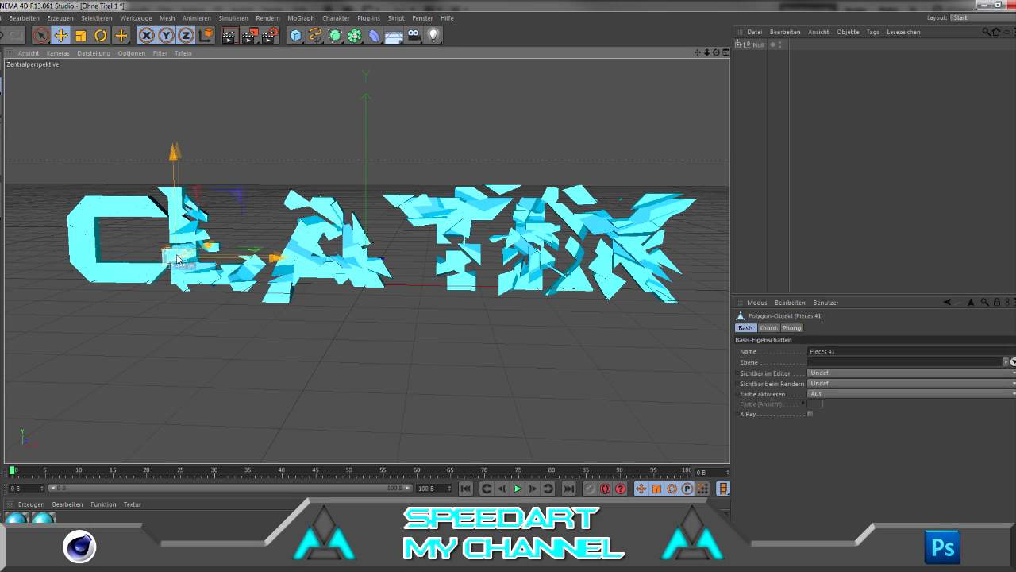
pyautogui.moveTo(134, 277)
pyautogui.mouseDown()
pyautogui.moveTo(155, 214)
pyautogui.moveTo(75, 224)
pyautogui.mouseUp()
# - Scatter further fragments of the A and X, then select the Null group
pyautogui.moveTo(397, 246); pyautogui.dragTo(408, 268)
pyautogui.click(510, 337)
pyautogui.hotkey('ctrl', 'z')
pyautogui.hotkey('ctrl', 'z')
pyautogui.hotkey('ctrl', 'z')
pyautogui.hotkey('ctrl', 'z')
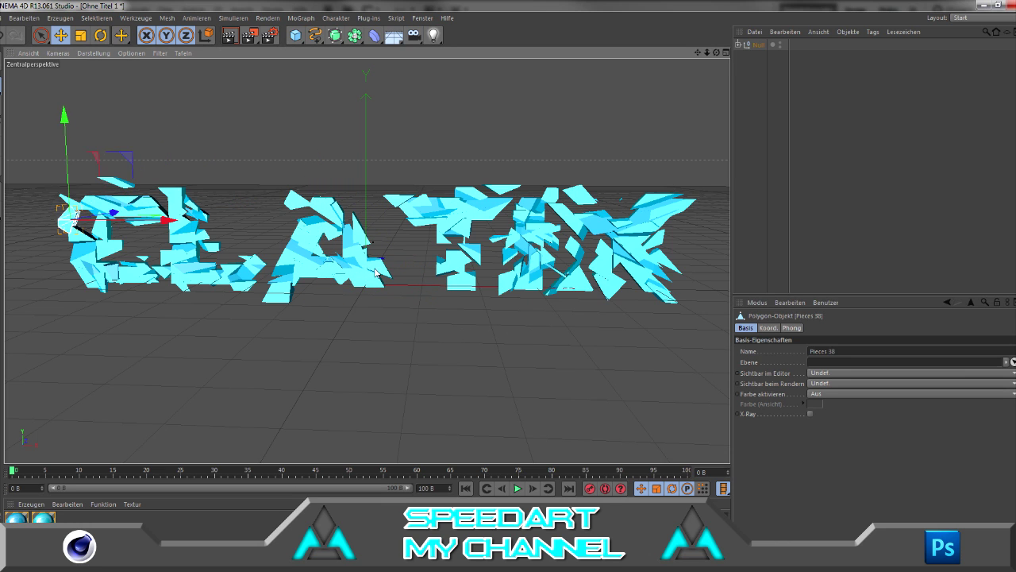
pyautogui.click(526, 370)
pyautogui.click(592, 238)
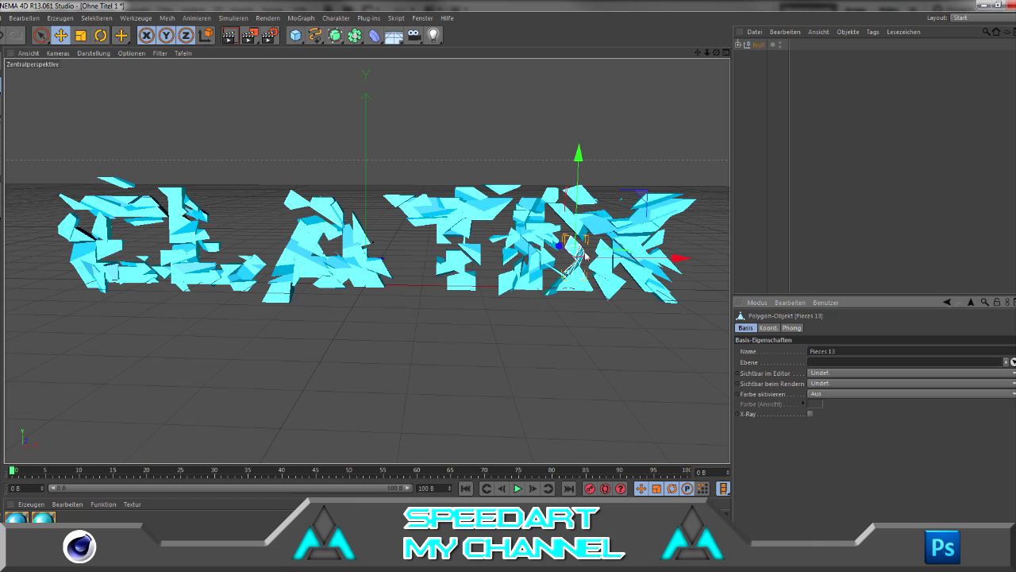
pyautogui.moveTo(596, 238)
pyautogui.mouseDown()
pyautogui.moveTo(583, 235)
pyautogui.moveTo(601, 211)
pyautogui.moveTo(571, 208)
pyautogui.mouseUp()
pyautogui.click(592, 204)
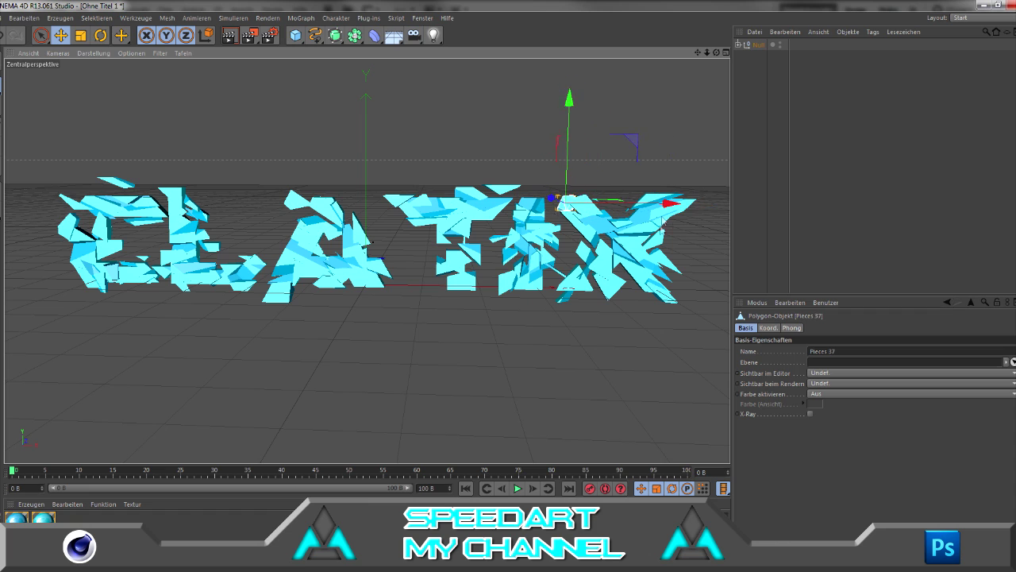
pyautogui.click(758, 45)
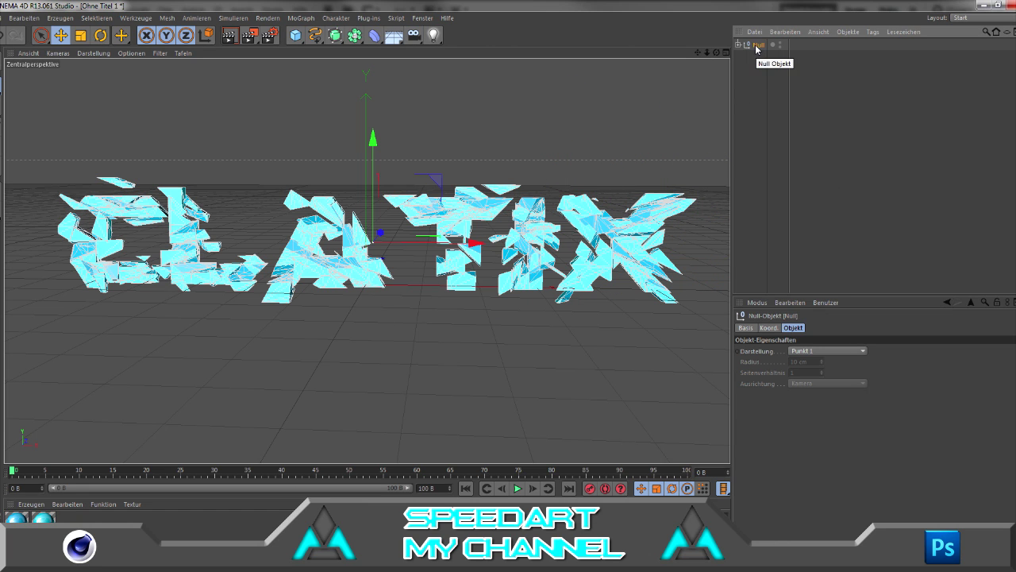
# - Bring in three more depth-offset Null copies with coloured materials via Fenster, then select the fourth Null
pyautogui.click(423, 18)
pyautogui.click(427, 118)
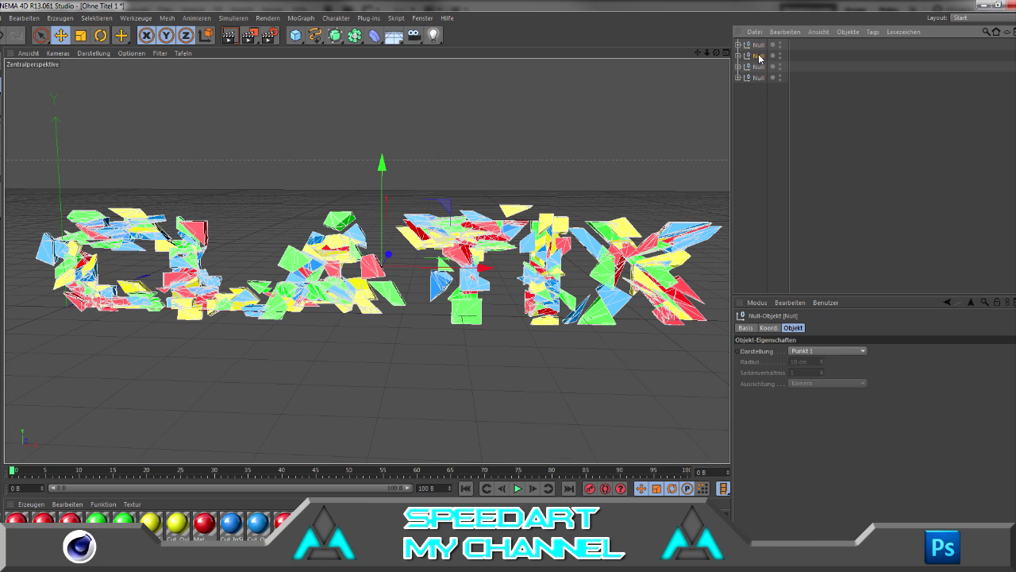
pyautogui.click(771, 139)
pyautogui.click(758, 78)
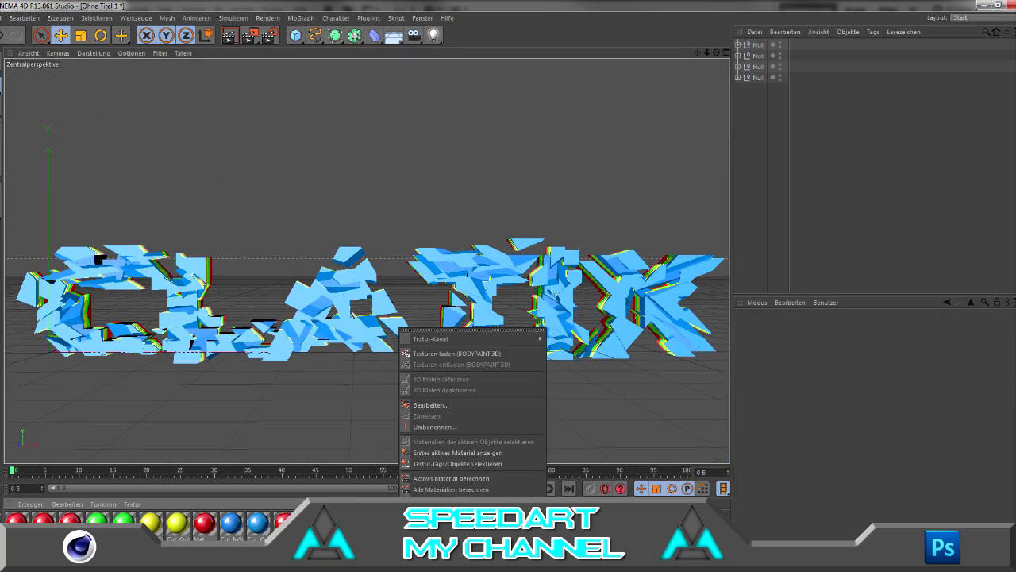
# - Render a preview of the shattered CLATIX text and open the Render Settings
pyautogui.hotkey('ctrl', 'r')
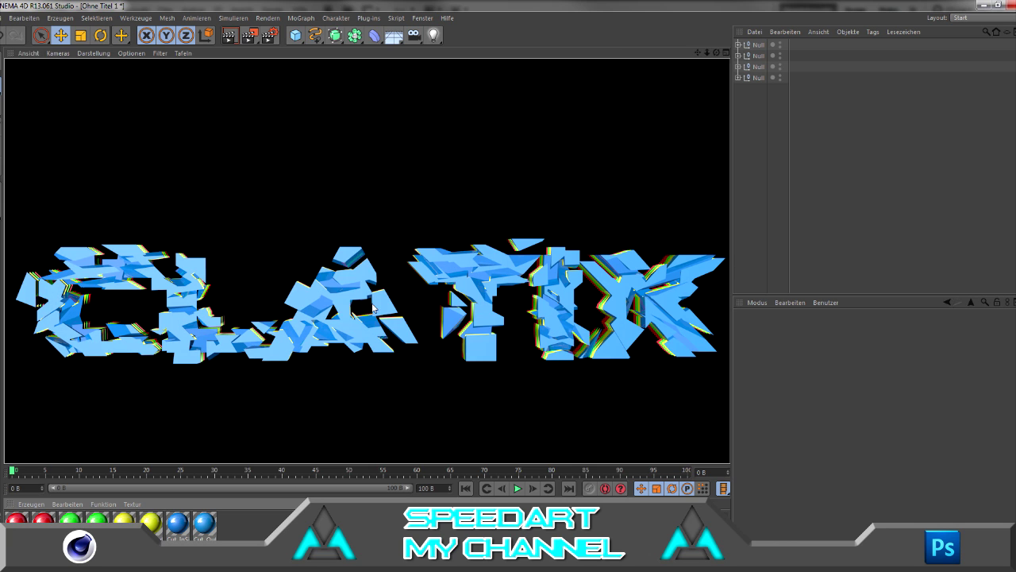
pyautogui.hotkey('ctrl', 'b')
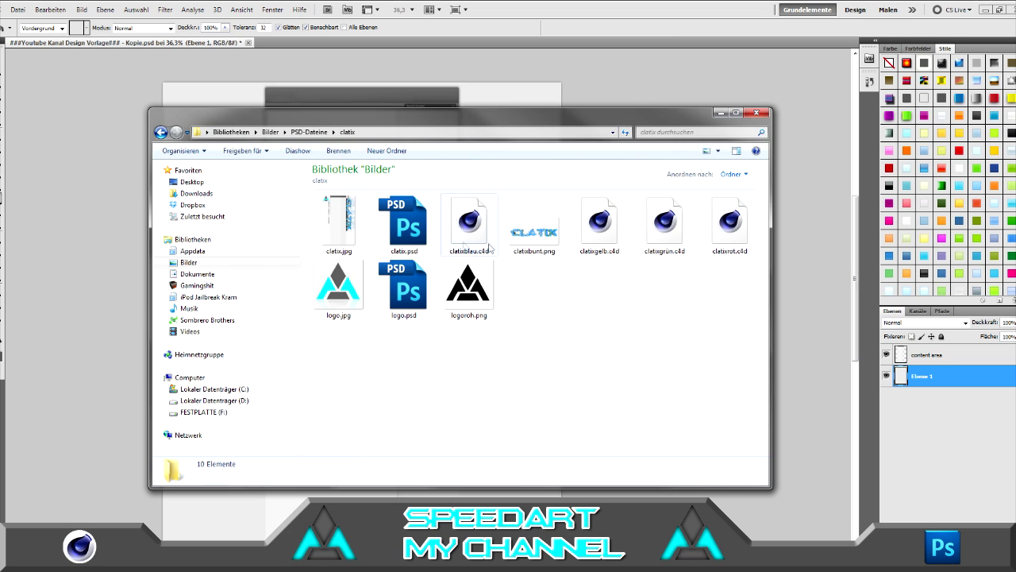
# - Place clatixbunt.png from Explorer onto the Photoshop canvas as its own layer
pyautogui.moveTo(532, 227); pyautogui.dragTo(97, 355)
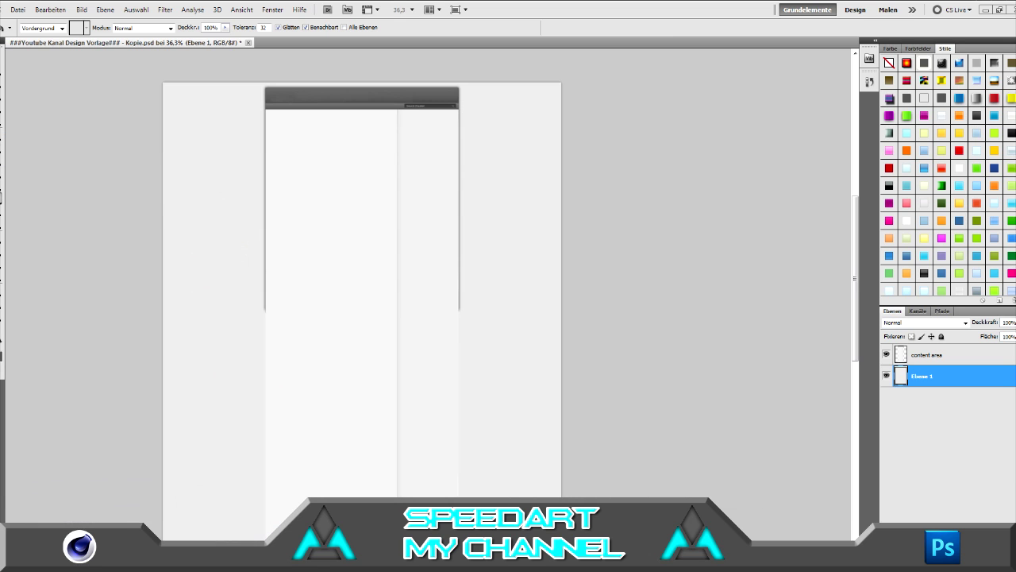
pyautogui.press('v')
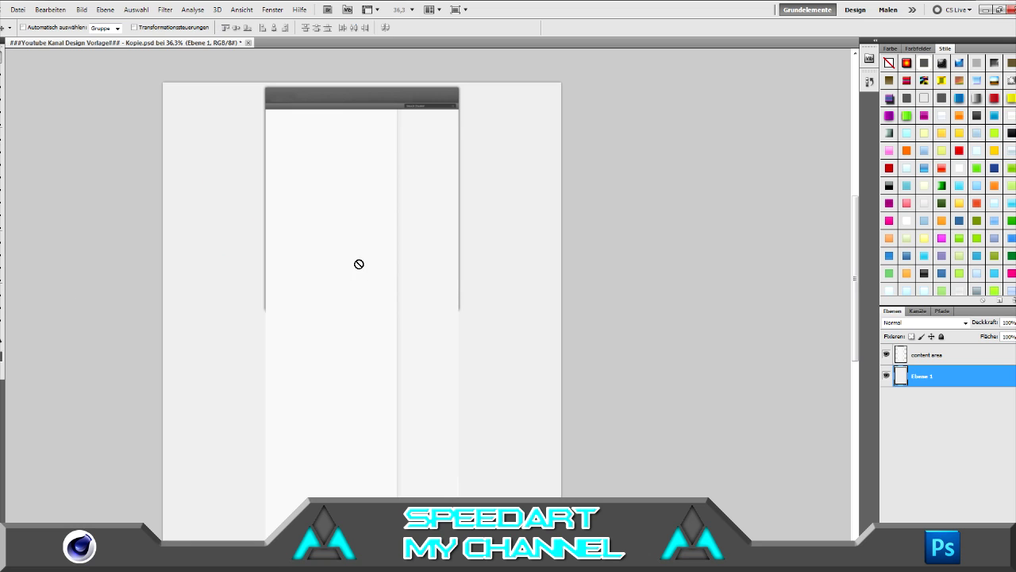
pyautogui.moveTo(956, 375); pyautogui.dragTo(310, 285)
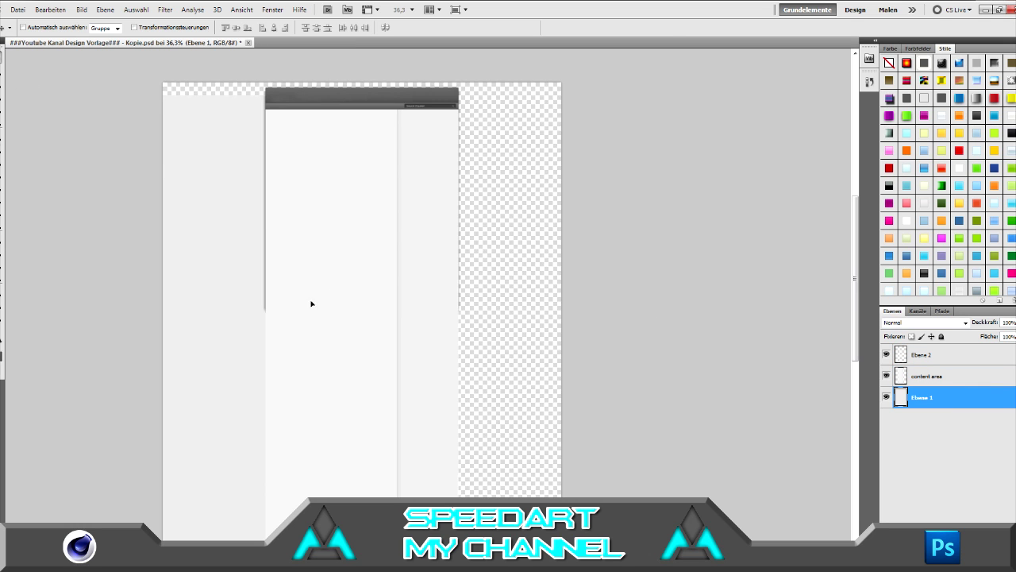
pyautogui.press('m')
pyautogui.hotkey('ctrl', '-')
pyautogui.click(955, 429)
pyautogui.click(937, 376)
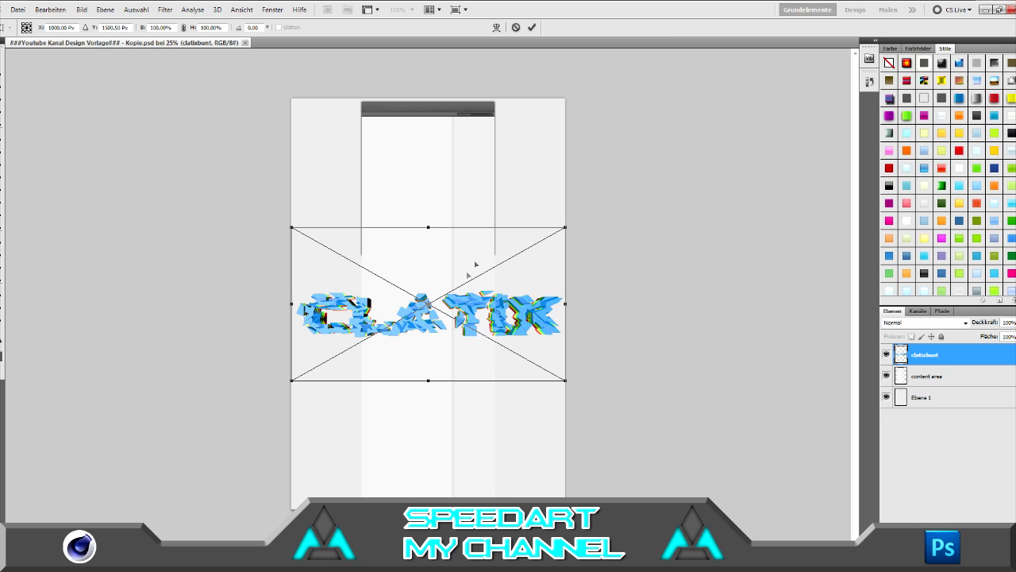
pyautogui.press('Return')
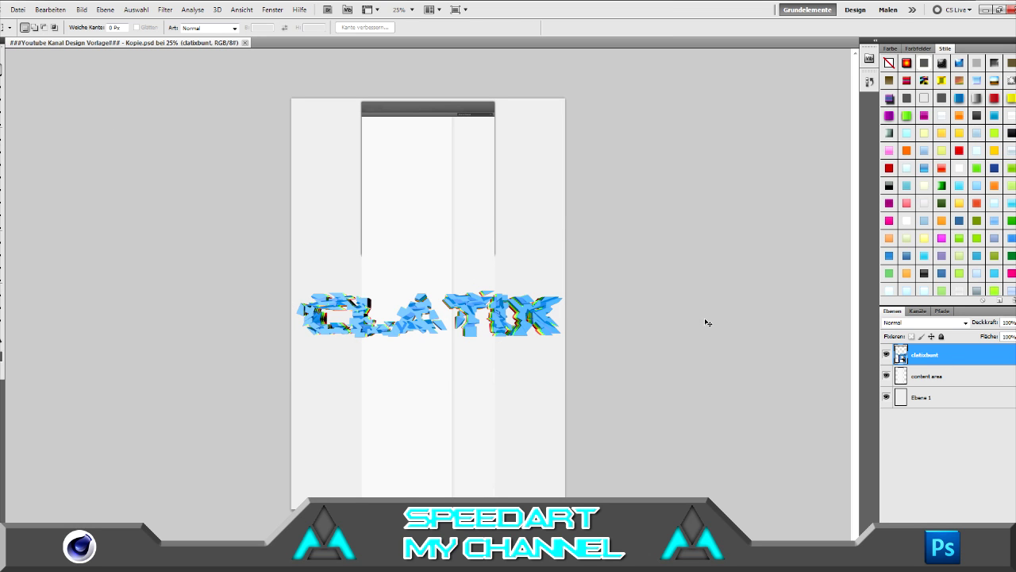
# - Rotate the clatixbunt layer 90° to vertical and move it to the right edge
pyautogui.hotkey('ctrl', 't')
pyautogui.moveTo(579, 390); pyautogui.dragTo(334, 465)
pyautogui.moveTo(438, 375); pyautogui.dragTo(521, 320)
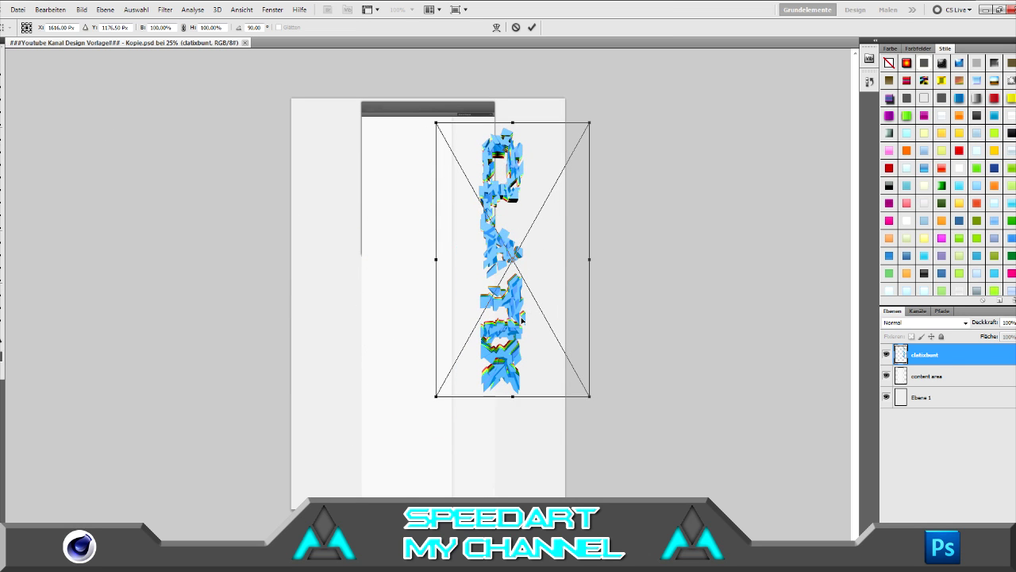
pyautogui.scroll(3, 381, 254)
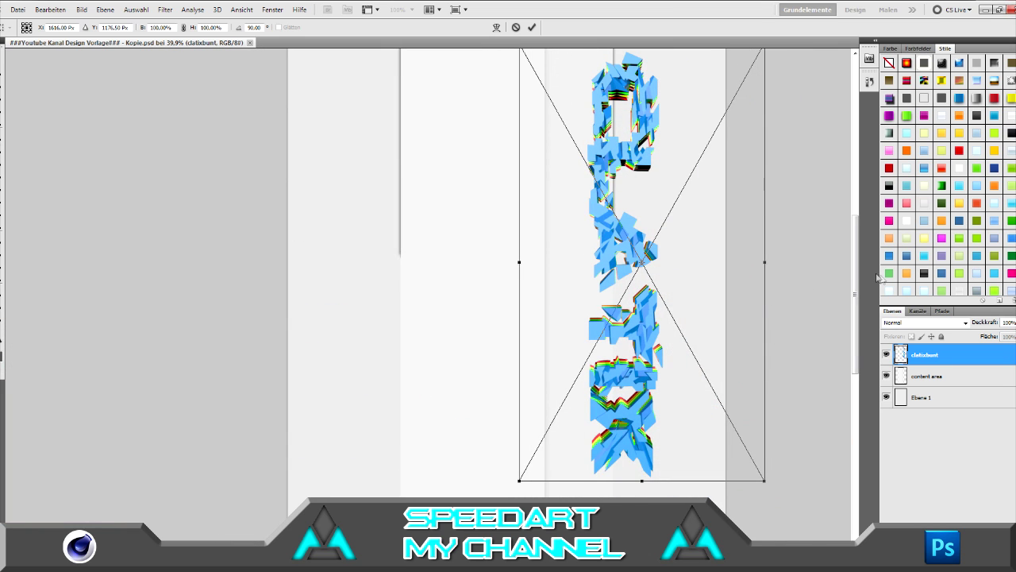
pyautogui.press('Return')
pyautogui.moveTo(856, 284)
pyautogui.mouseDown()
pyautogui.moveTo(856, 256)
pyautogui.moveTo(856, 280)
pyautogui.mouseUp()
pyautogui.click(945, 444)
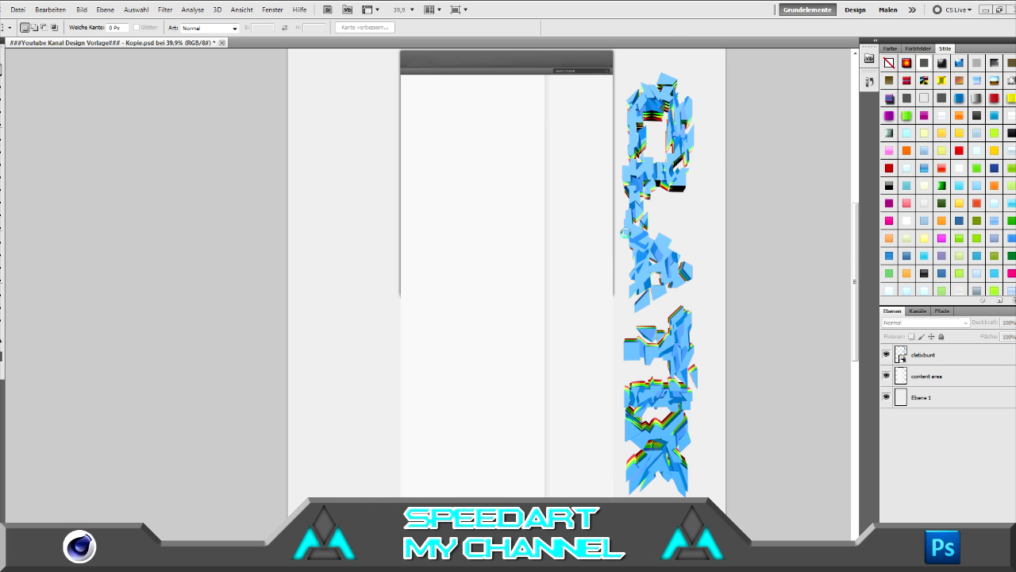
# - Open Chains-1.png from the Chains folder
pyautogui.click(15, 10)
pyautogui.click(31, 37)
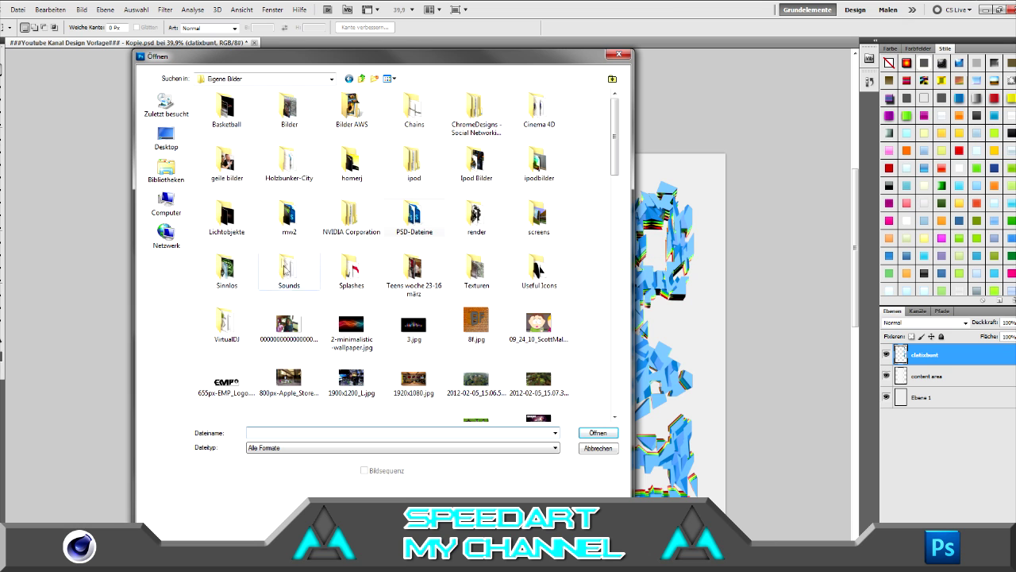
pyautogui.doubleClick(414, 109)
pyautogui.doubleClick(352, 111)
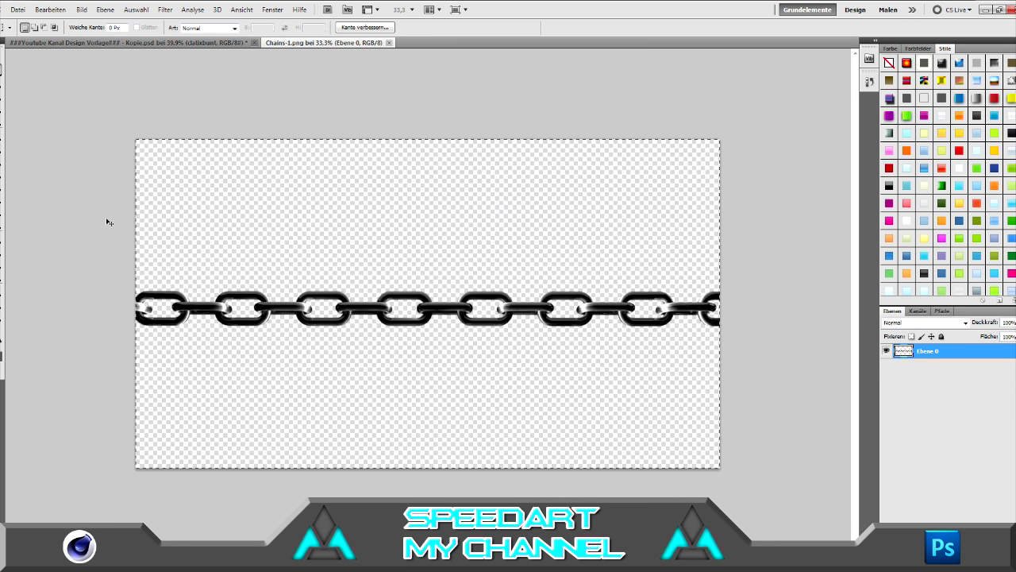
# - Paste the chain into the design, shrunk to about half size and angled above the letters
pyautogui.hotkey('ctrl', 'Tab')
pyautogui.hotkey('ctrl', 'v')
pyautogui.hotkey('ctrl', 't')
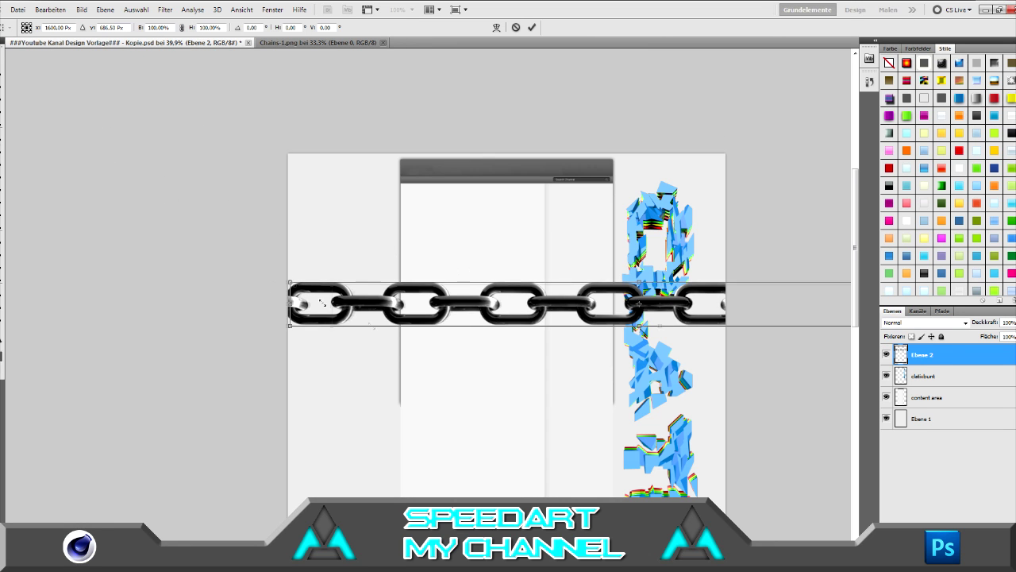
pyautogui.moveTo(322, 303); pyautogui.dragTo(318, 277)
pyautogui.moveTo(690, 254)
pyautogui.mouseDown()
pyautogui.moveTo(655, 417)
pyautogui.moveTo(591, 444)
pyautogui.moveTo(529, 347)
pyautogui.mouseUp()
pyautogui.moveTo(484, 238)
pyautogui.mouseDown()
pyautogui.moveTo(679, 163)
pyautogui.moveTo(628, 123)
pyautogui.mouseUp()
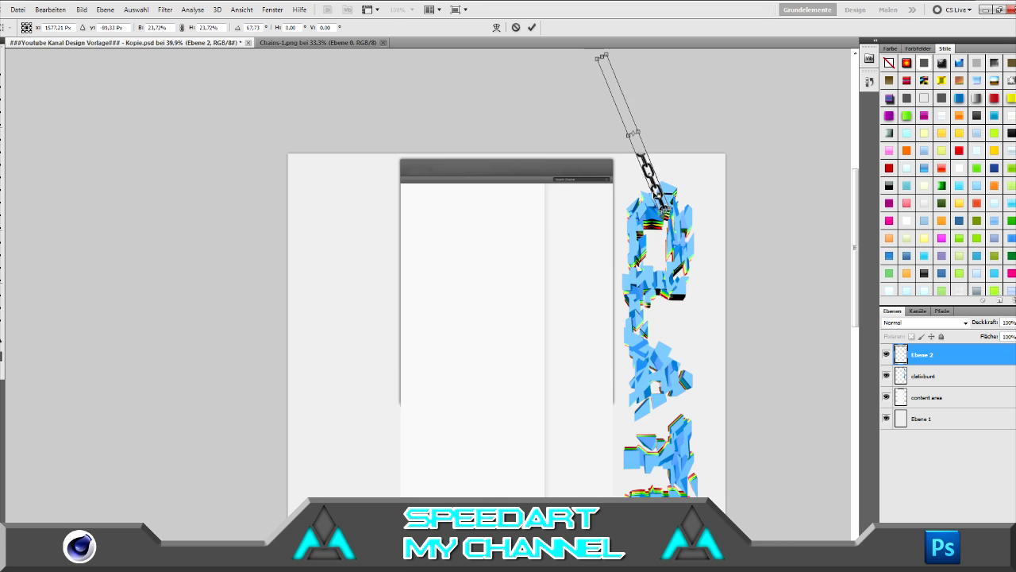
pyautogui.press('Return')
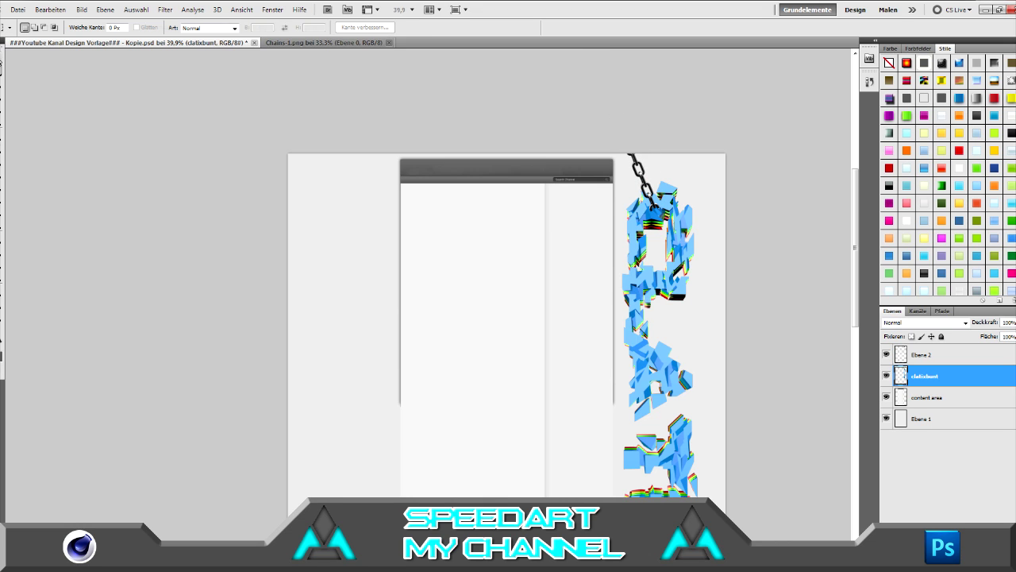
# - Put the chain behind the lowered lettering and tilt it slightly
pyautogui.press('v')
pyautogui.moveTo(734, 220); pyautogui.dragTo(736, 265)
pyautogui.hotkey('alt', ']')
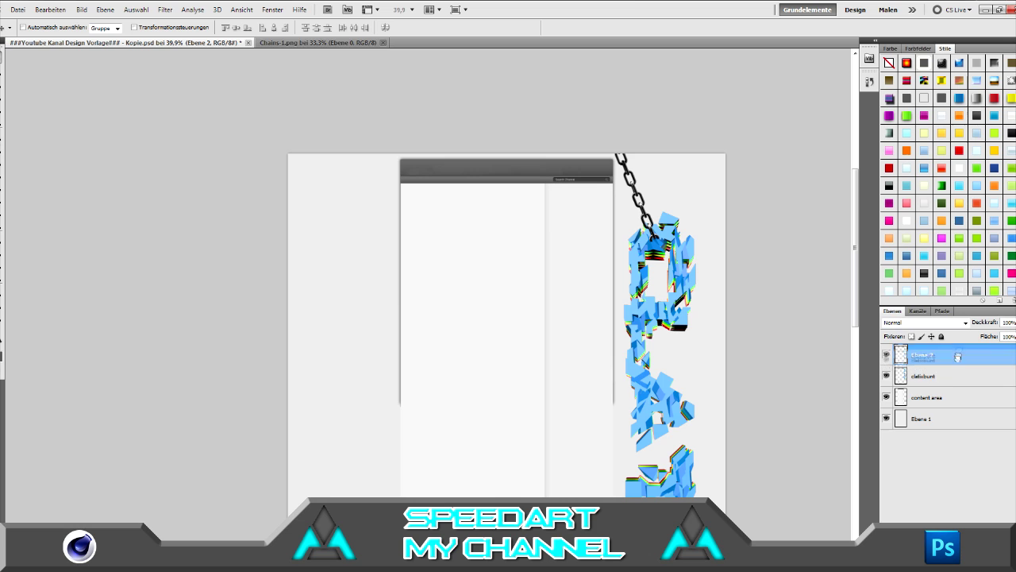
pyautogui.hotkey('ctrl', '[')
pyautogui.hotkey('ctrl', 't')
pyautogui.moveTo(689, 66); pyautogui.dragTo(718, 83)
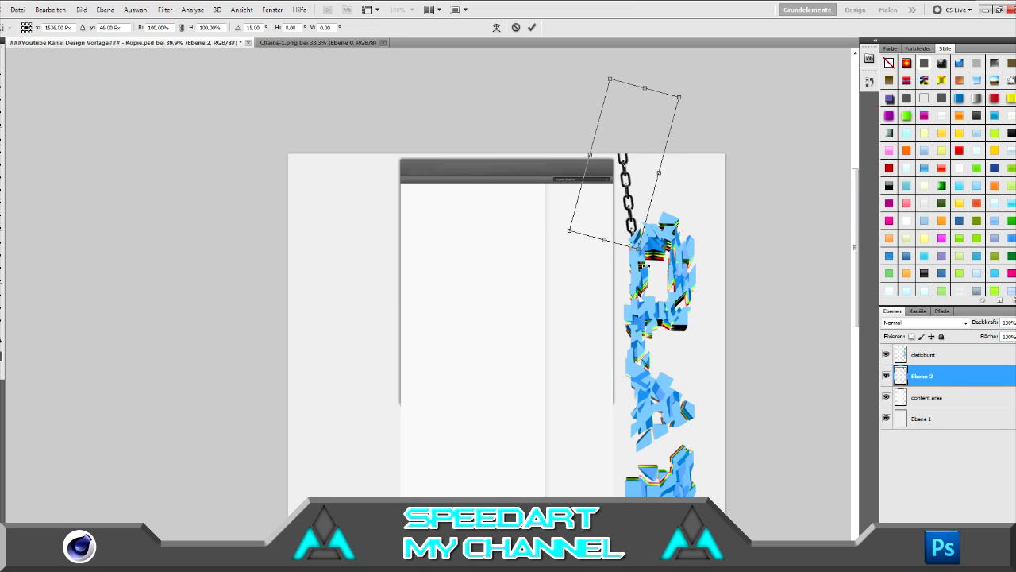
pyautogui.press('Return')
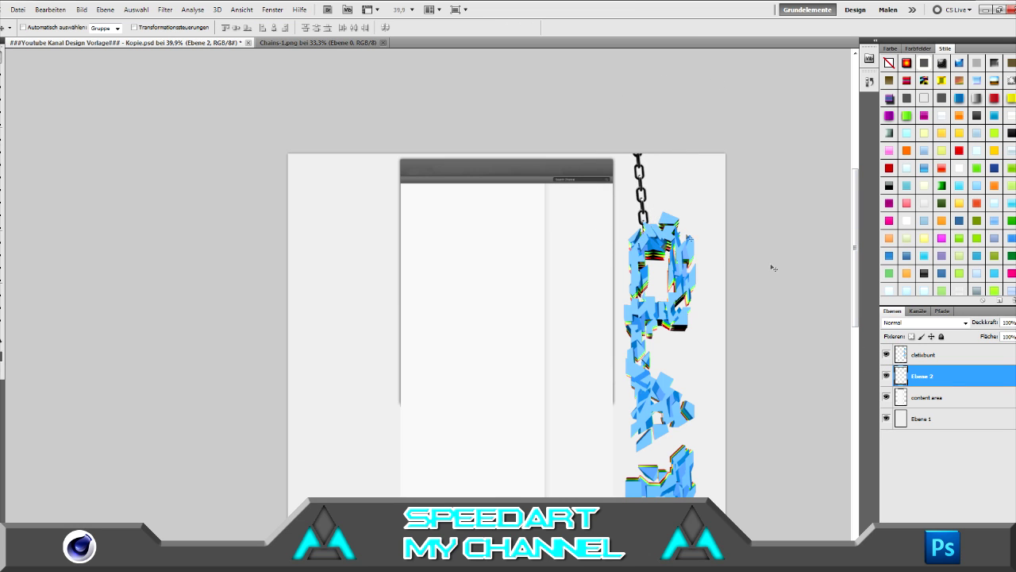
pyautogui.scroll(-2, 829, 330)
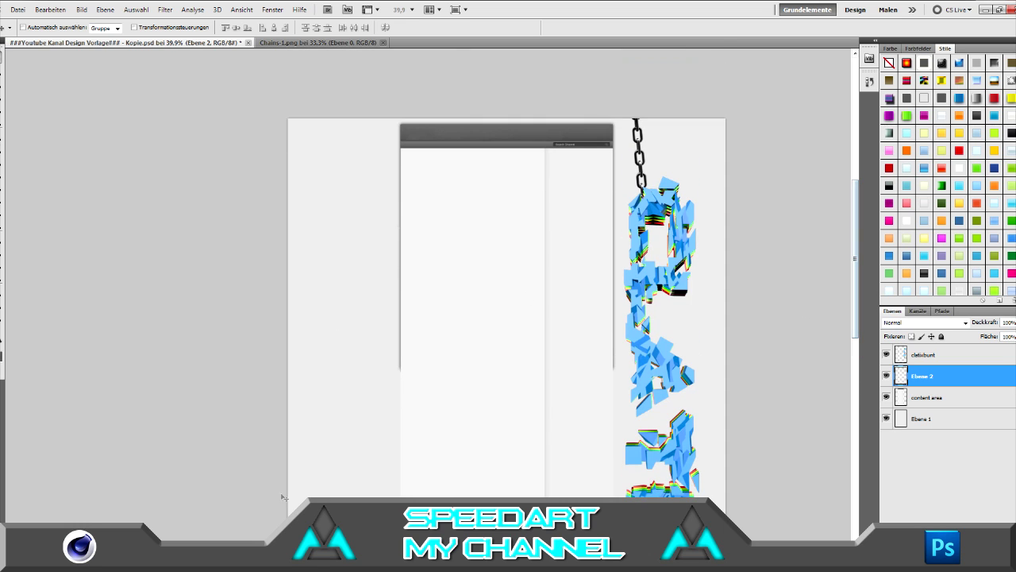
# - Duplicate the clatixbunt layer and start transforming the copy
pyautogui.hotkey('ctrl', 'v')
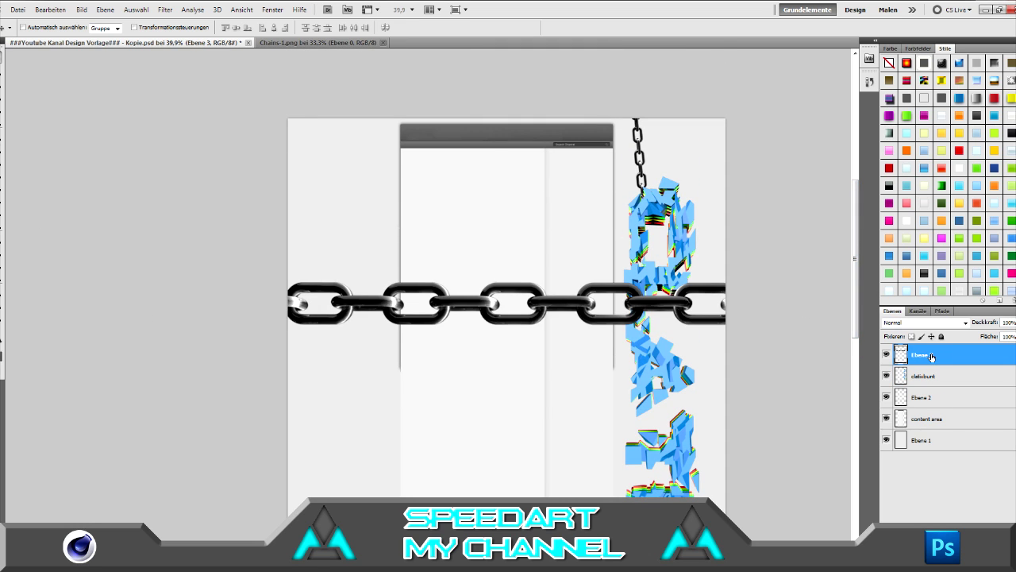
pyautogui.hotkey('ctrl', 'z')
pyautogui.rightClick(945, 359)
pyautogui.click(897, 135)
pyautogui.press('Return')
pyautogui.hotkey('ctrl', 't')
pyautogui.scroll(-3, 729, 392)
pyautogui.moveTo(701, 492)
pyautogui.mouseDown()
pyautogui.moveTo(719, 489)
pyautogui.moveTo(730, 309)
pyautogui.moveTo(703, 262)
pyautogui.mouseUp()
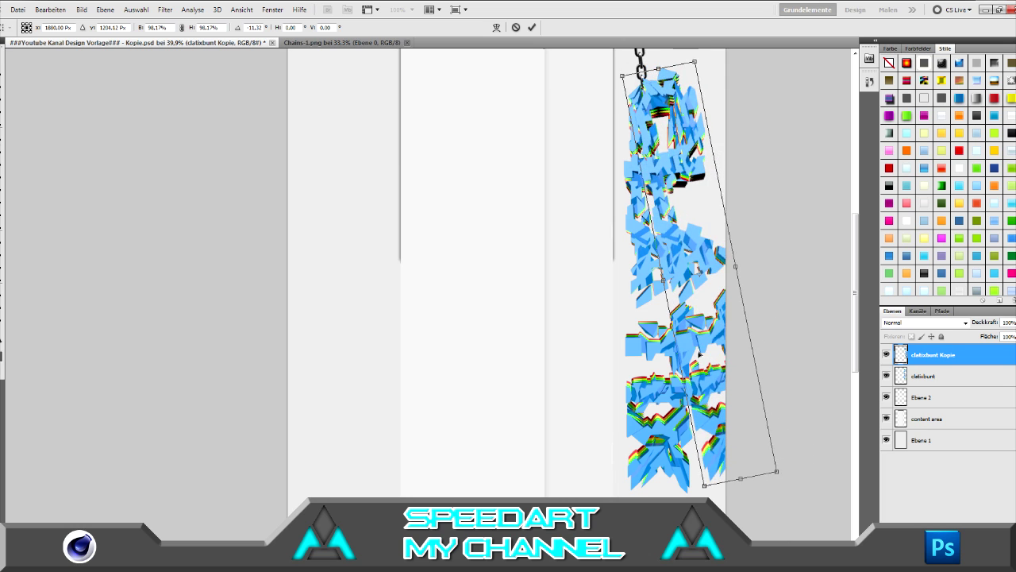
# - Fade the tilted clatixbunt Kopie to 26% opacity beneath the original and paste a new chain layer
pyautogui.press('Return')
pyautogui.click(1013, 323)
pyautogui.moveTo(1012, 336)
pyautogui.mouseDown()
pyautogui.moveTo(985, 338)
pyautogui.moveTo(953, 376)
pyautogui.mouseUp()
pyautogui.scroll(3, 856, 429)
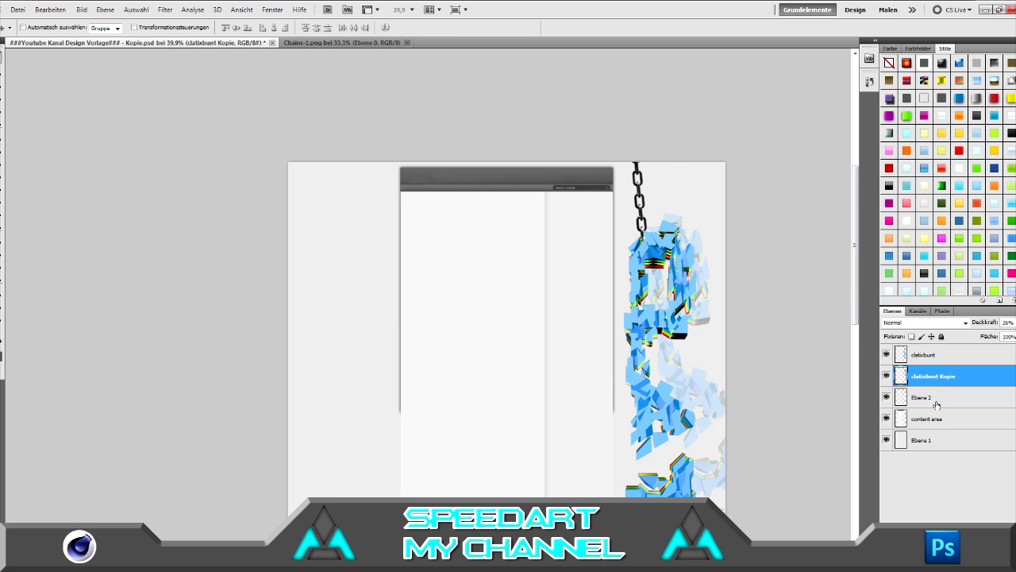
pyautogui.hotkey('alt', '[')
pyautogui.hotkey('ctrl', 'v')
pyautogui.hotkey('ctrl', 't')
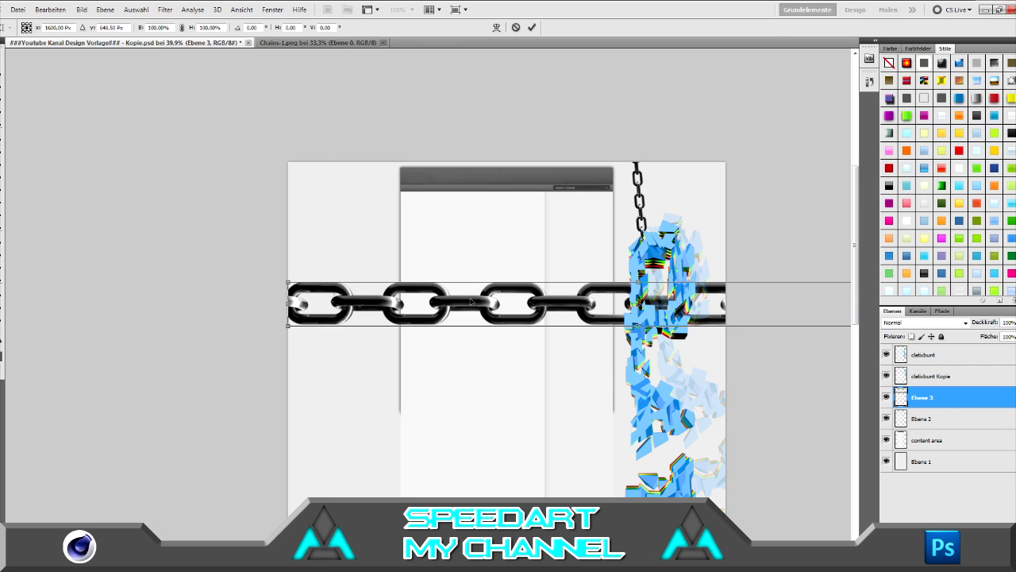
# - Scale, tilt and place the second chain beside the first, angled down into the lettering
pyautogui.moveTo(287, 302); pyautogui.dragTo(610, 272)
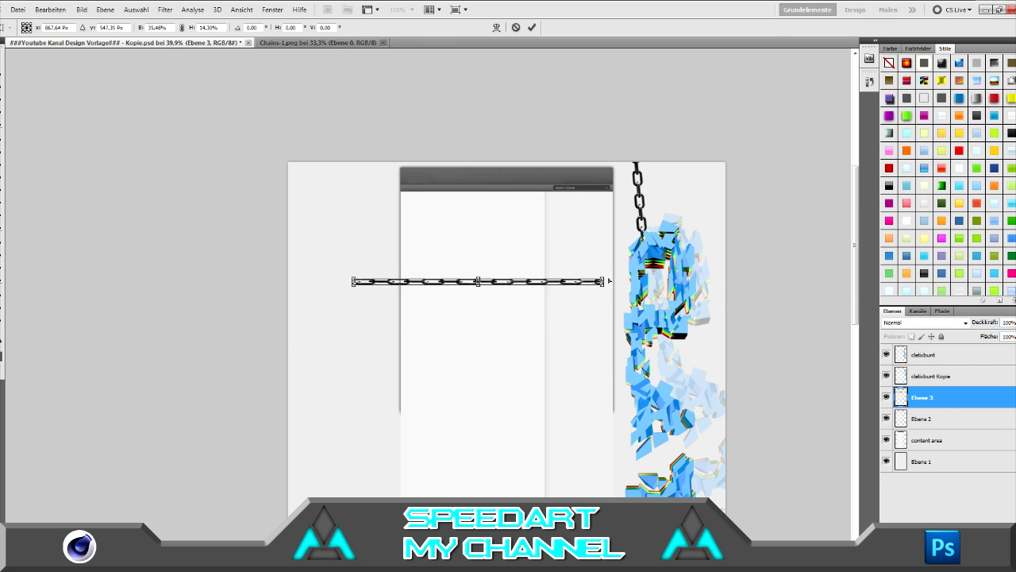
pyautogui.moveTo(608, 281)
pyautogui.mouseDown()
pyautogui.moveTo(538, 406)
pyautogui.moveTo(486, 310)
pyautogui.mouseUp()
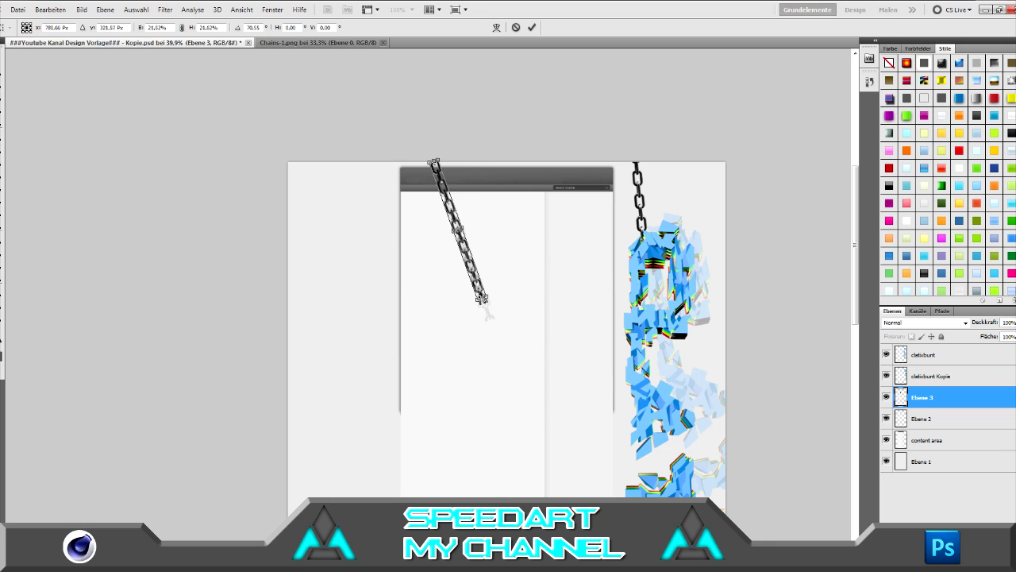
pyautogui.moveTo(469, 254); pyautogui.dragTo(663, 183)
pyautogui.moveTo(628, 90); pyautogui.dragTo(621, 83)
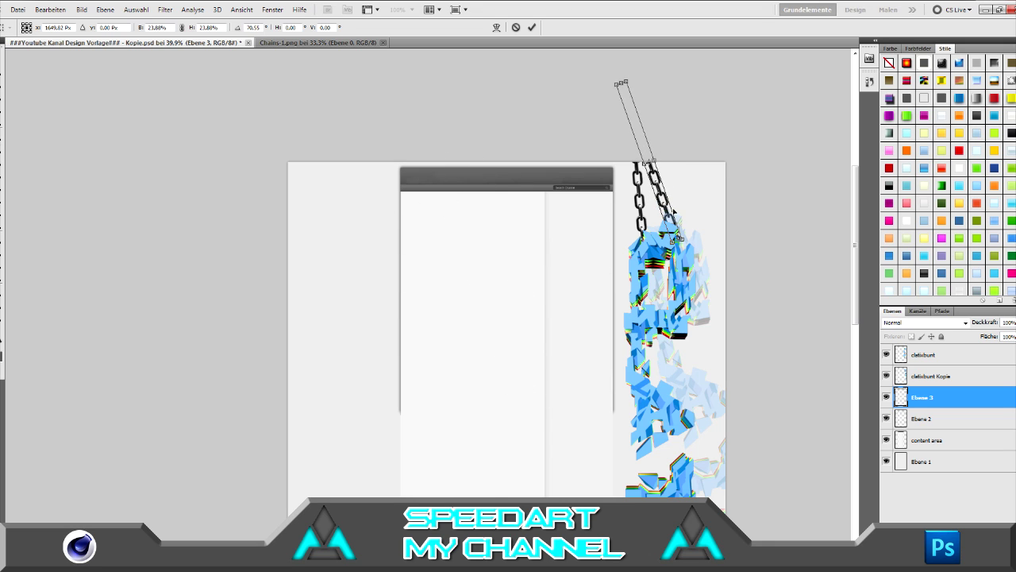
pyautogui.press('Return')
# - Fade the new chain to 23% opacity, set the Eraser to 100%, and select the clatixbunt Kopie layer
pyautogui.moveTo(1008, 336); pyautogui.dragTo(983, 338)
pyautogui.press('e')
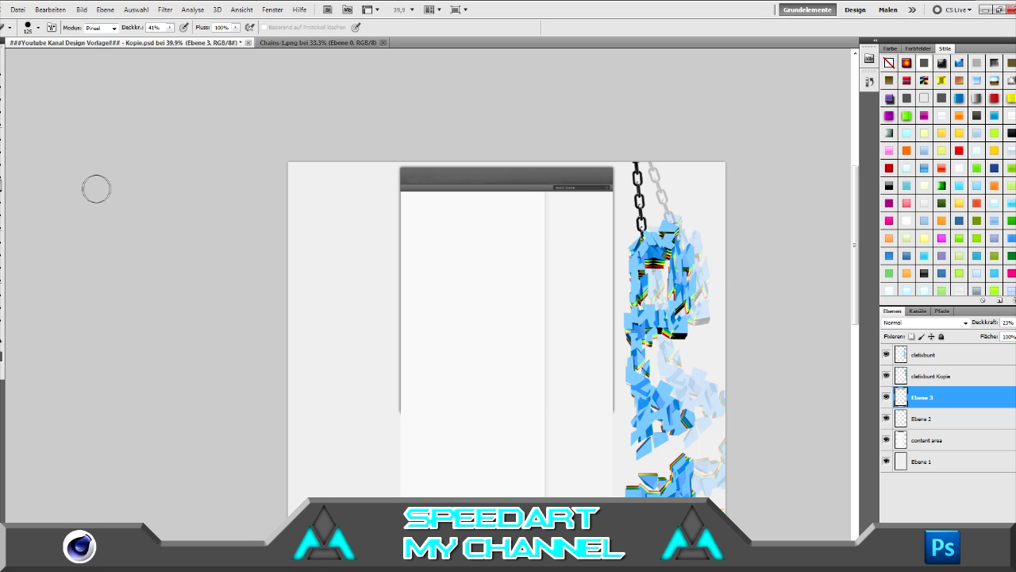
pyautogui.click(170, 28)
pyautogui.moveTo(170, 35); pyautogui.dragTo(205, 36)
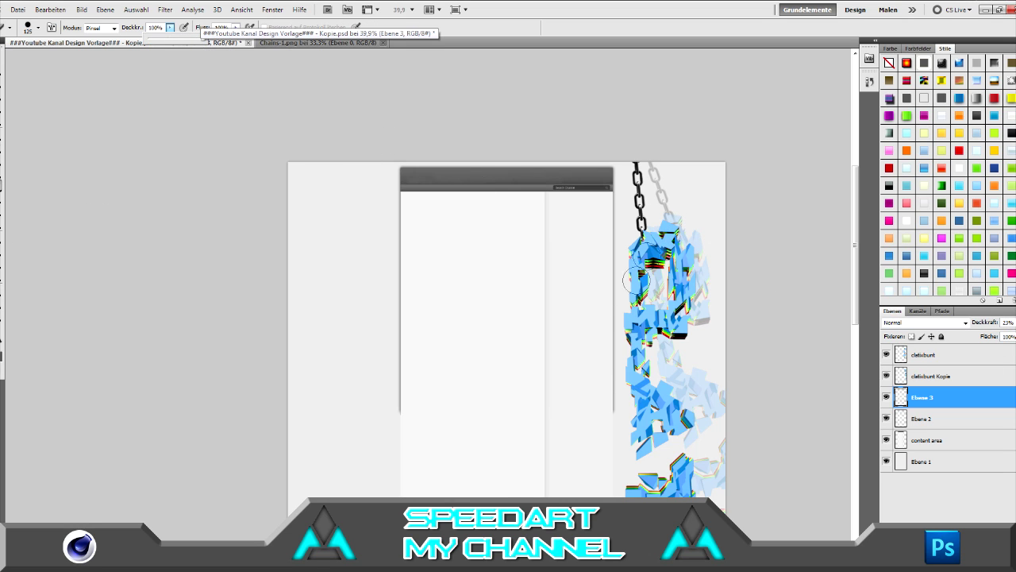
pyautogui.scroll(-1, 858, 282)
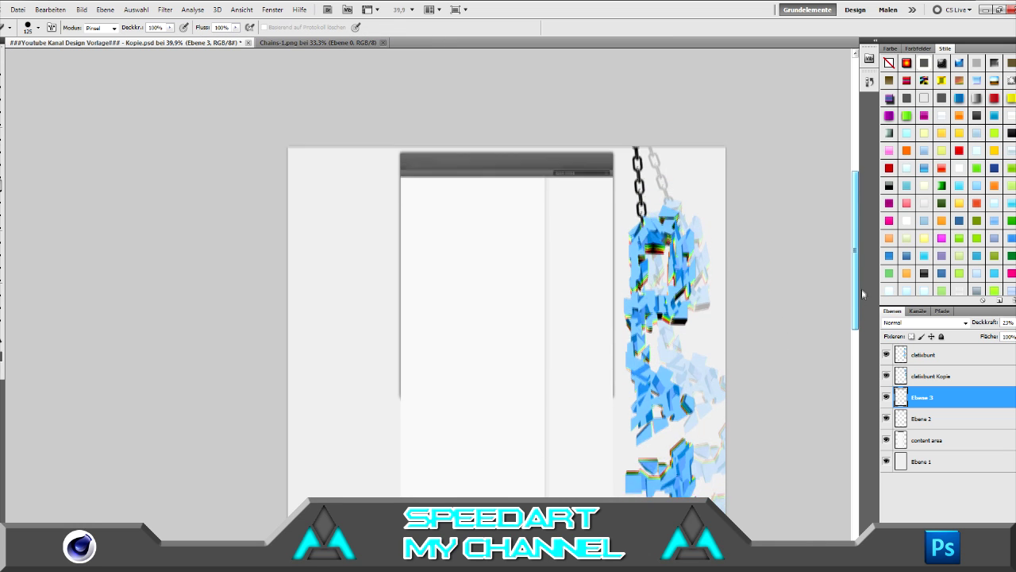
pyautogui.click(164, 10)
pyautogui.click(961, 374)
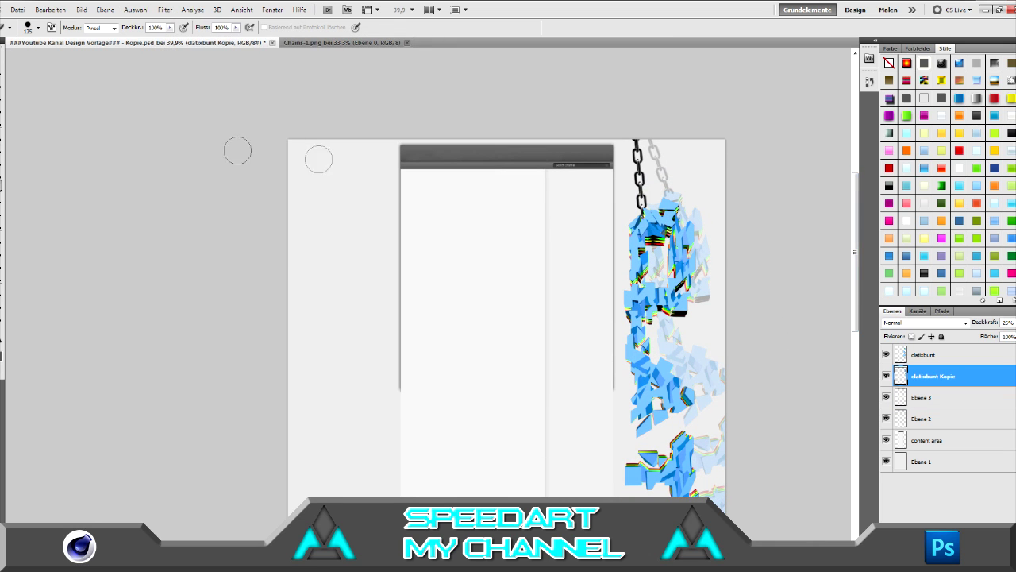
# - Apply a Bewegungsunschärfe motion blur of about 16° and 25 px to clatixbunt Kopie
pyautogui.click(165, 10)
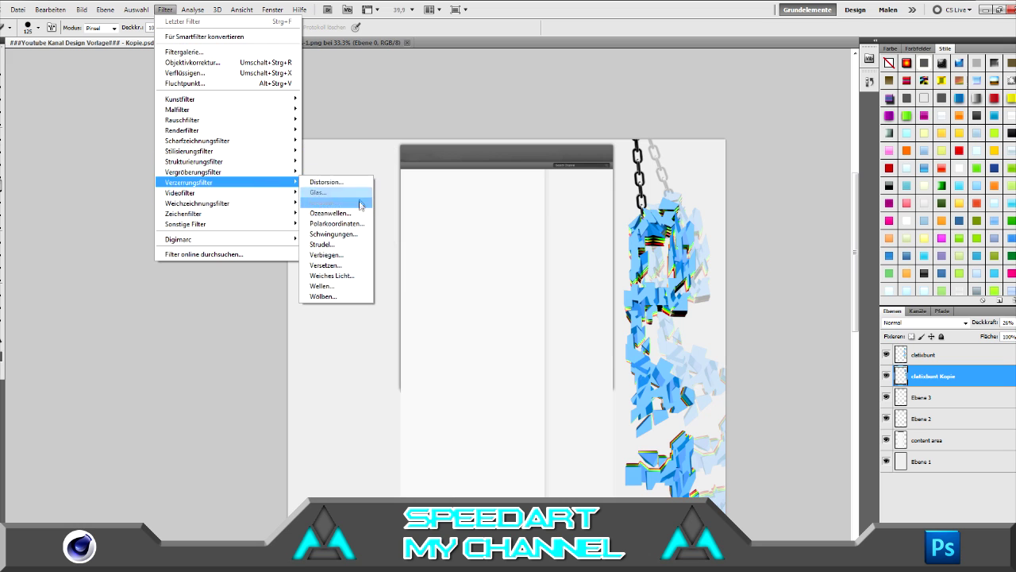
pyautogui.moveTo(195, 204)
pyautogui.click(349, 203)
pyautogui.click(456, 258)
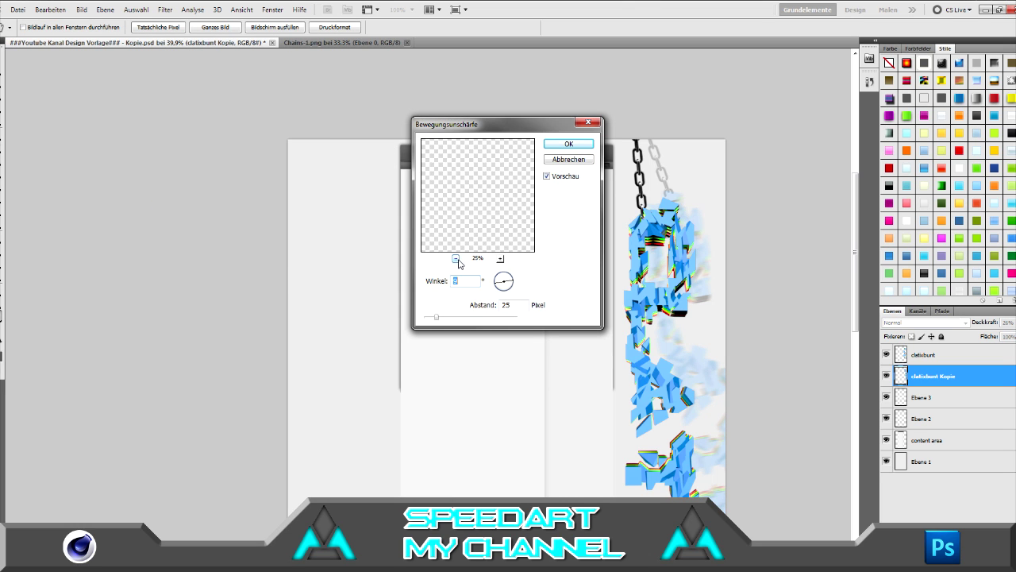
pyautogui.click(501, 258)
pyautogui.click(501, 258)
pyautogui.click(509, 289)
pyautogui.click(509, 279)
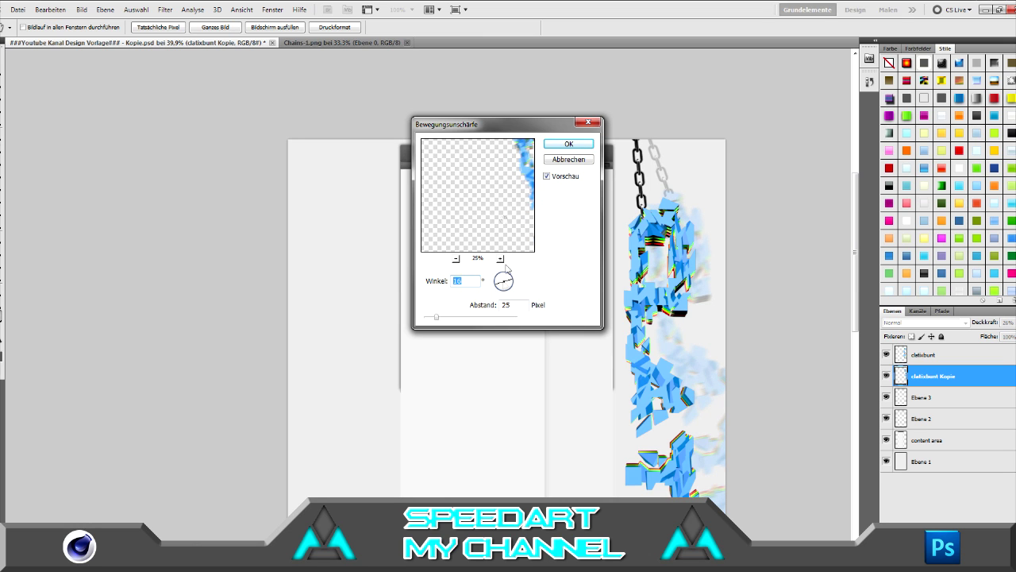
pyautogui.moveTo(441, 321); pyautogui.dragTo(446, 321)
pyautogui.click(569, 144)
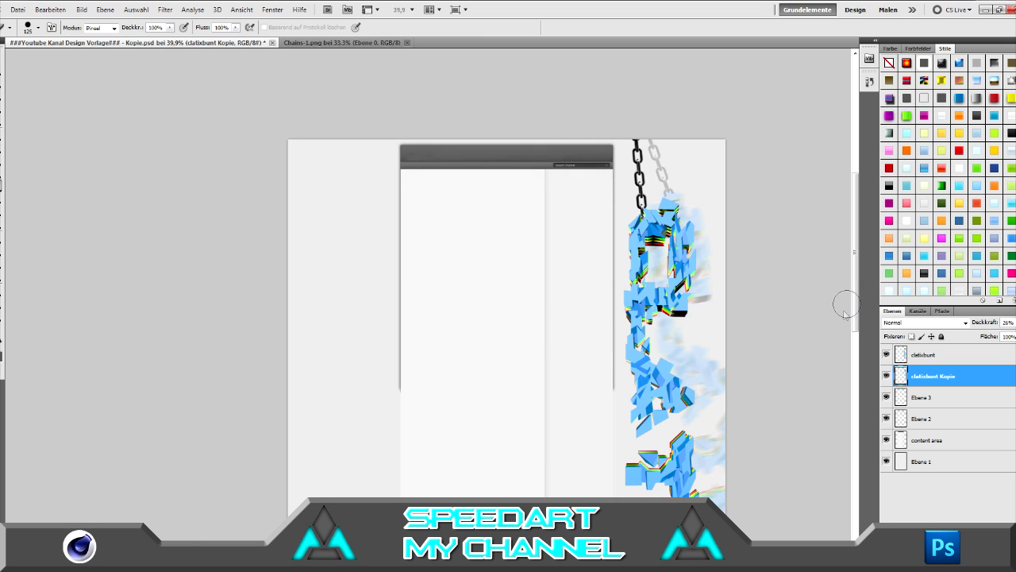
pyautogui.scroll(-2, 860, 262)
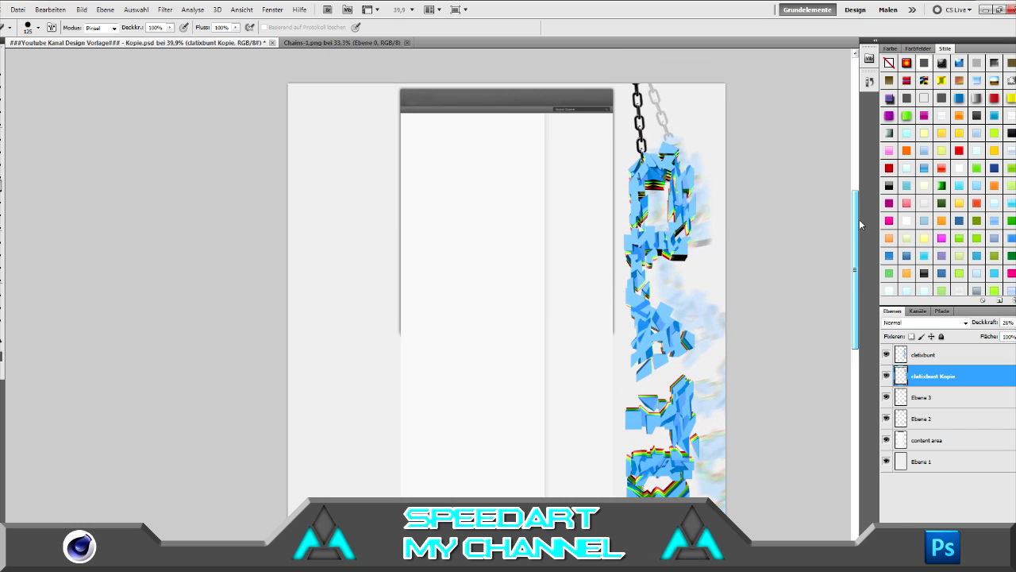
pyautogui.click(119, 556)
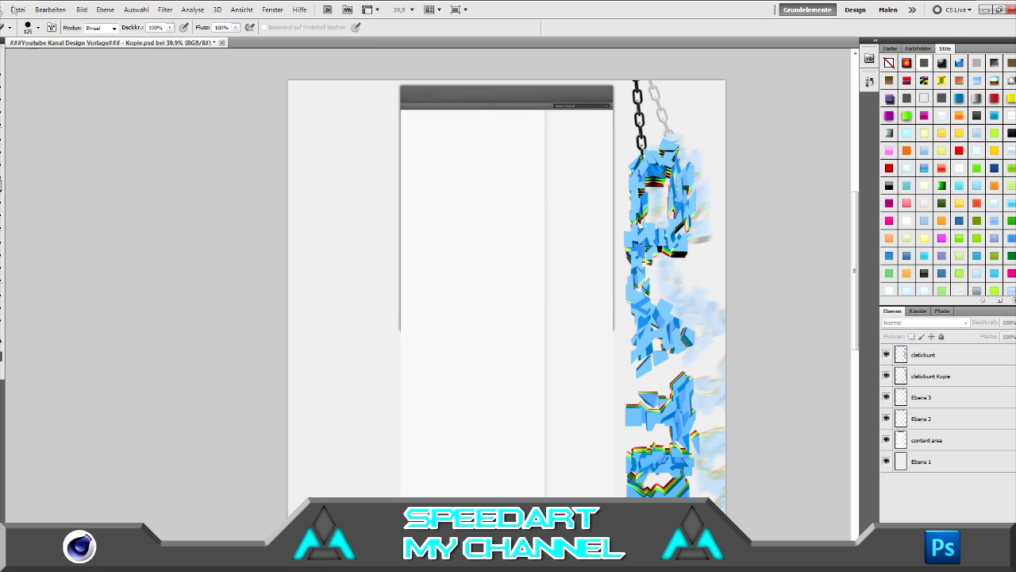
# - Copy the logo from logoroh.png into the design and place it at the top-left
pyautogui.click(17, 10)
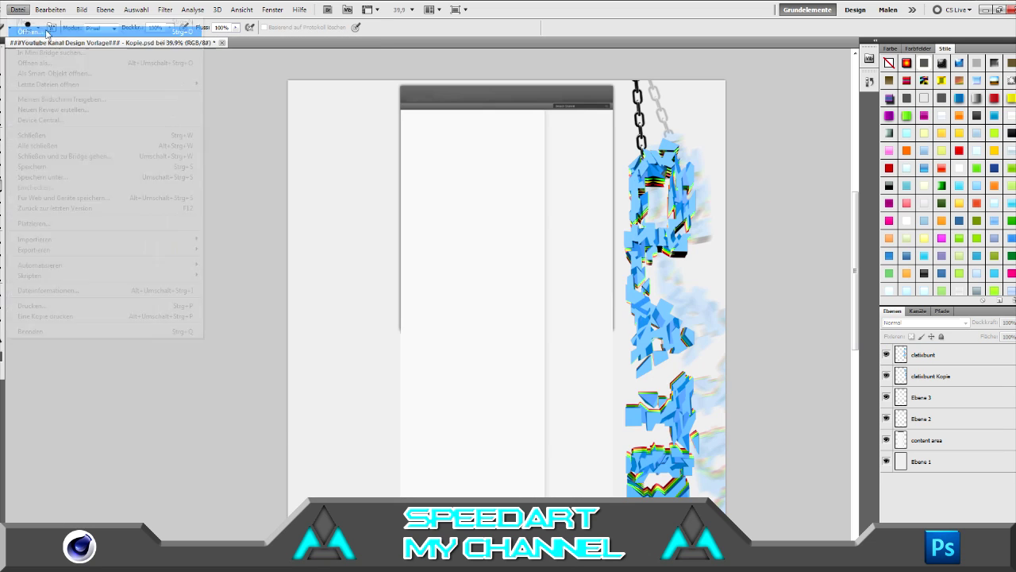
pyautogui.click(46, 33)
pyautogui.doubleClick(352, 106)
pyautogui.doubleClick(415, 114)
pyautogui.doubleClick(415, 204)
pyautogui.hotkey('ctrl', 'a')
pyautogui.hotkey('ctrl', 'c')
pyautogui.hotkey('ctrl', 'Tab')
pyautogui.hotkey('ctrl', 'v')
pyautogui.press('v')
pyautogui.moveTo(412, 312)
pyautogui.mouseDown()
pyautogui.moveTo(343, 129)
pyautogui.moveTo(334, 145)
pyautogui.mouseUp()
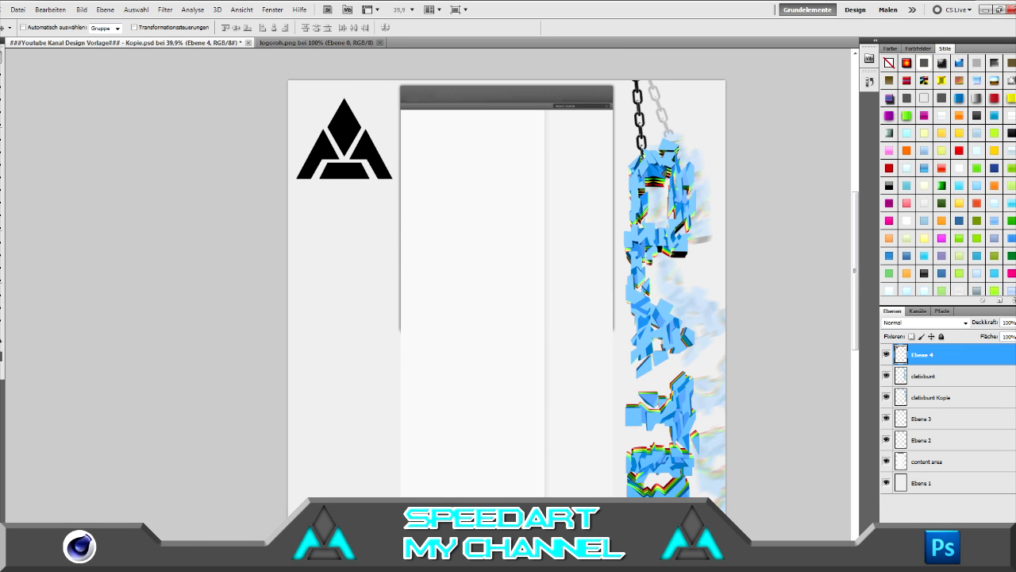
# - Open logo.jpg, sample its cyan as the paint colour, then close it
pyautogui.click(17, 9)
pyautogui.click(32, 32)
pyautogui.click(276, 206)
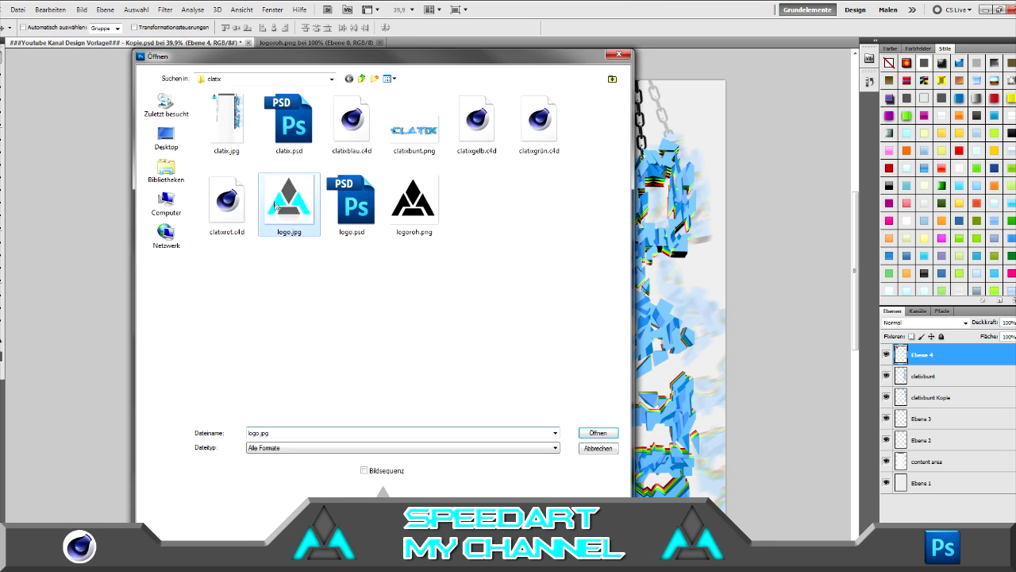
pyautogui.doubleClick(276, 206)
pyautogui.click(342, 43)
pyautogui.click(429, 43)
pyautogui.click(4, 345)
pyautogui.click(333, 334)
pyautogui.press('Return')
pyautogui.click(2, 354)
pyautogui.press('Escape')
pyautogui.click(332, 43)
# - Paint Bucket the logo's top and bottom grey and its sides cyan
pyautogui.click(474, 43)
pyautogui.click(127, 43)
pyautogui.click(4, 210)
pyautogui.click(342, 131)
pyautogui.click(344, 171)
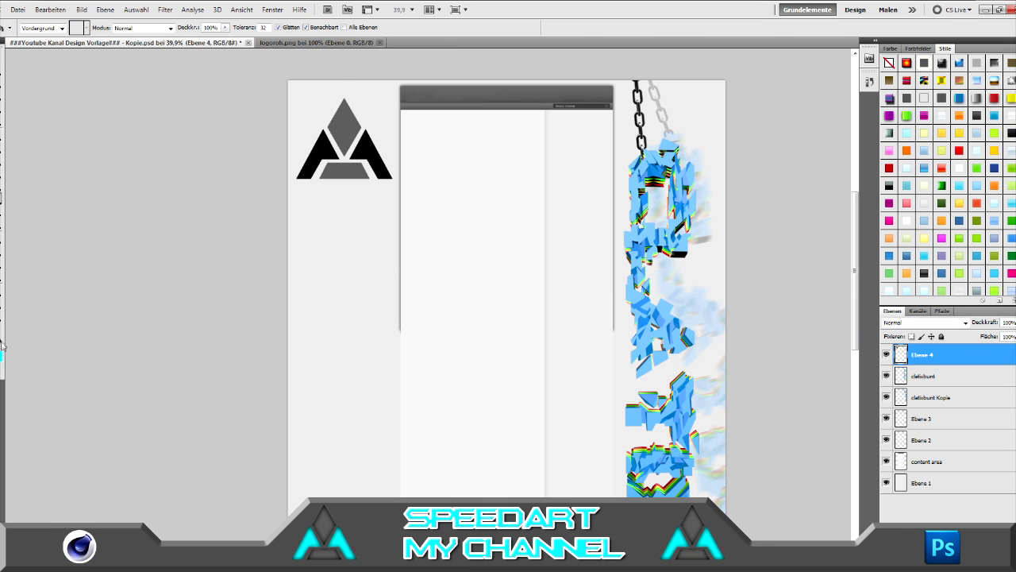
pyautogui.press('x')
pyautogui.click(314, 167)
pyautogui.click(374, 167)
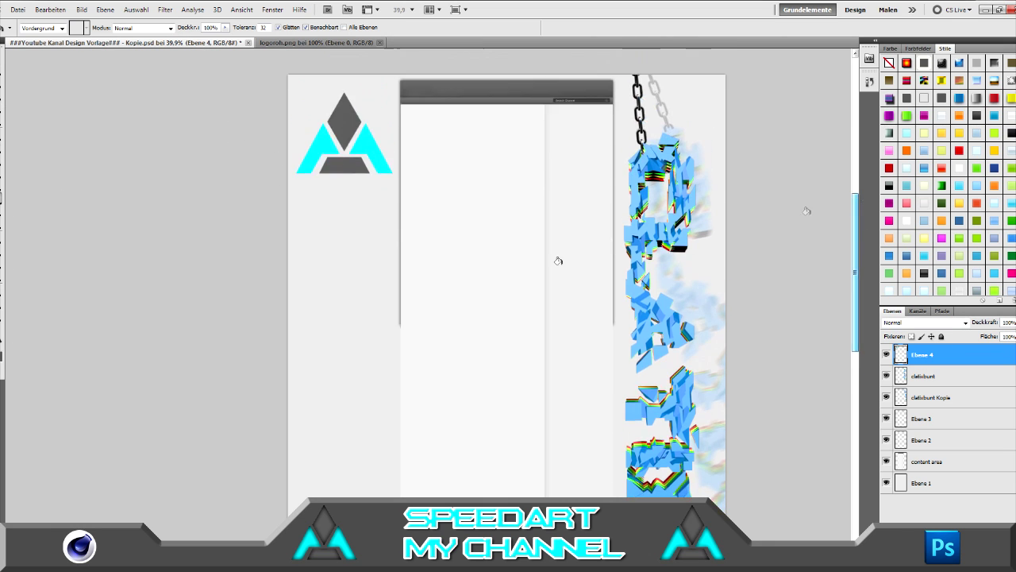
# - Set up the Brush tool at about 174 px
pyautogui.click(4, 345)
pyautogui.press('Return')
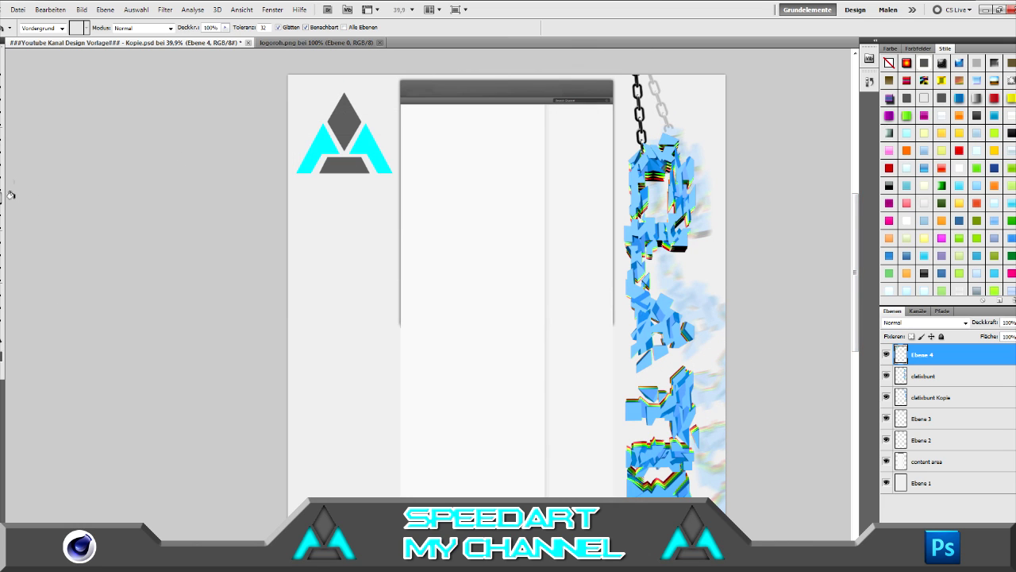
pyautogui.press('b')
pyautogui.click(37, 27)
pyautogui.moveTo(24, 59); pyautogui.dragTo(74, 61)
pyautogui.click(614, 163)
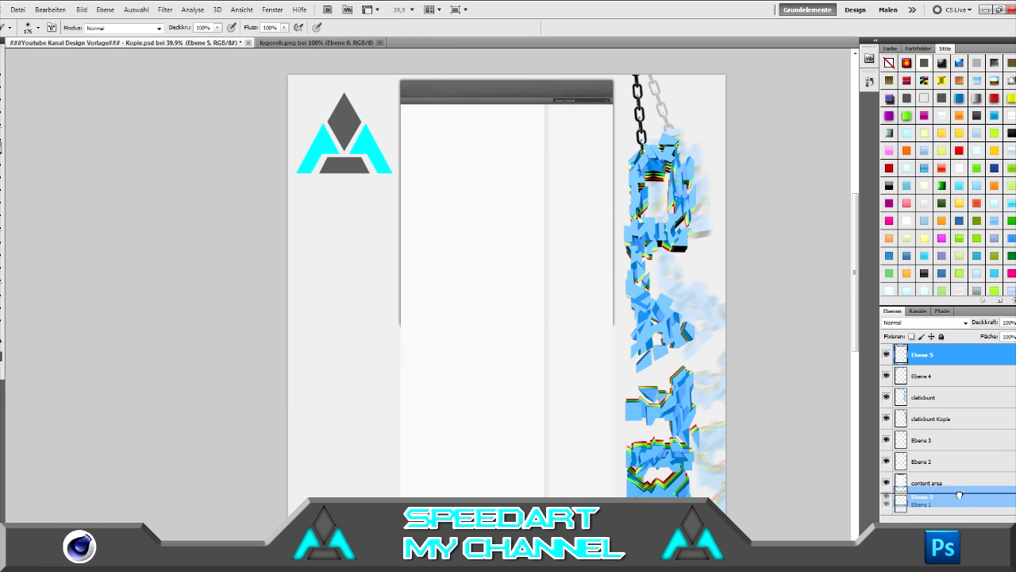
# - Move the empty layer beneath the content area and choose a dark paint colour
pyautogui.click(921, 483)
pyautogui.moveTo(620, 146); pyautogui.dragTo(627, 492)
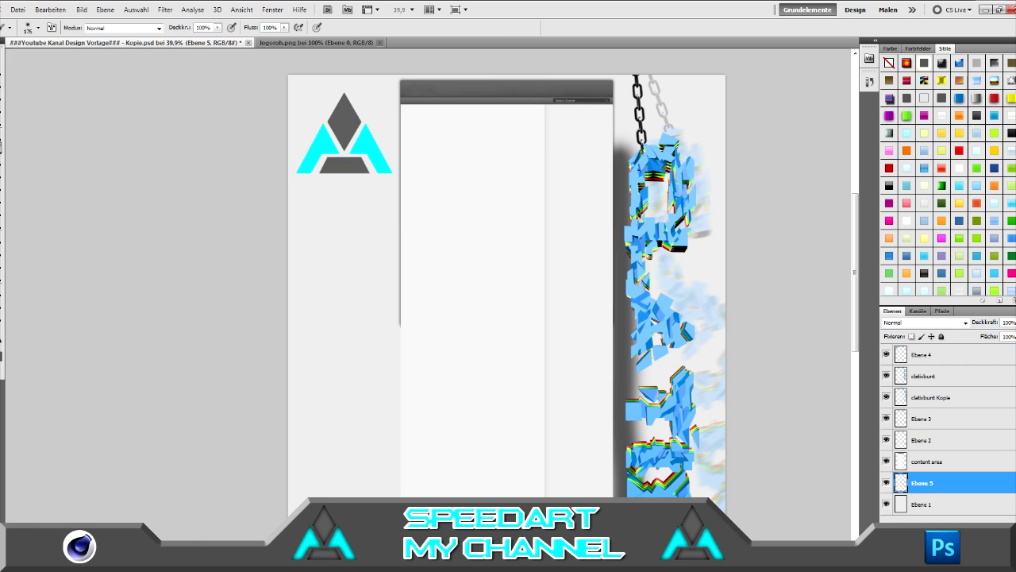
pyautogui.click(586, 124)
pyautogui.click(37, 27)
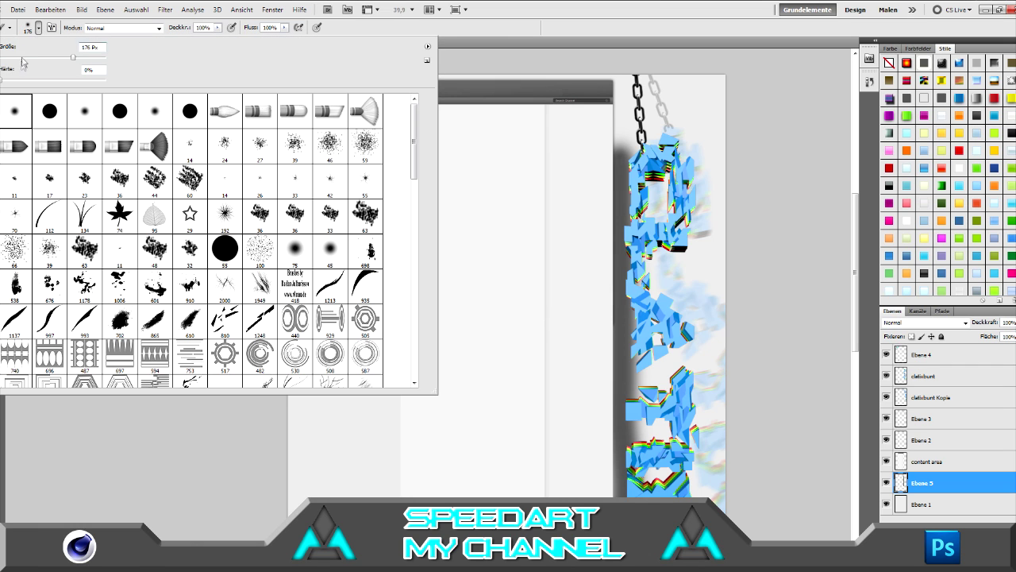
pyautogui.click(614, 149)
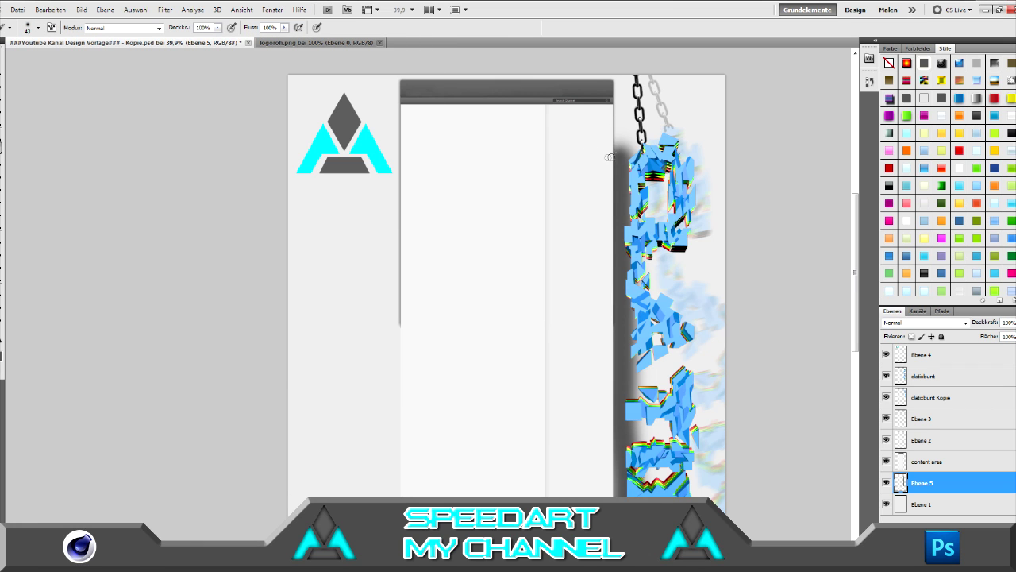
# - Paint a soft dark shadow stroke down the lettering's edge, redoing it once
pyautogui.moveTo(614, 171); pyautogui.dragTo(616, 341)
pyautogui.hotkey('ctrl', 'z')
pyautogui.moveTo(617, 151); pyautogui.dragTo(616, 493)
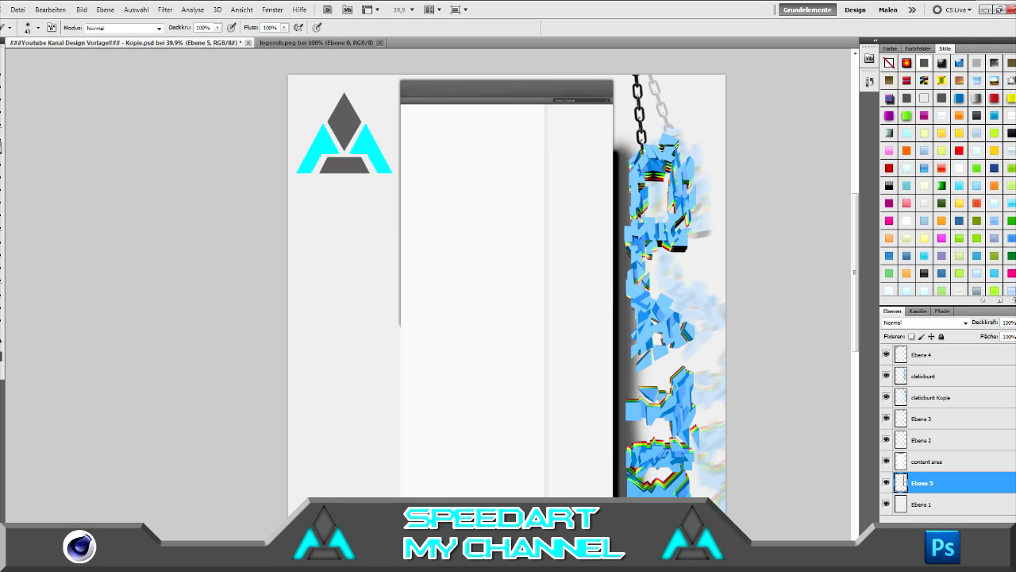
pyautogui.scroll(-1, 508, 286)
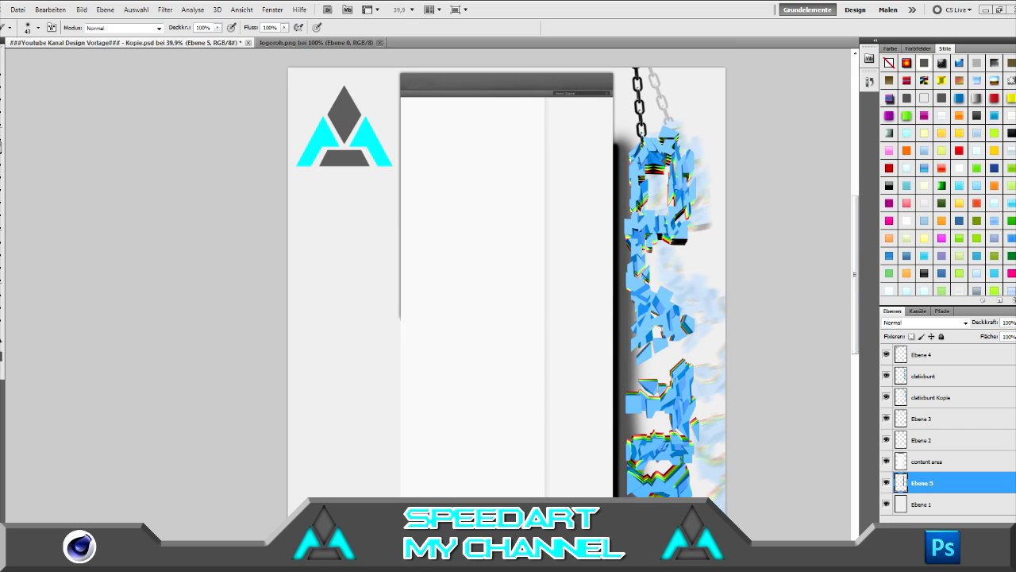
pyautogui.press('v')
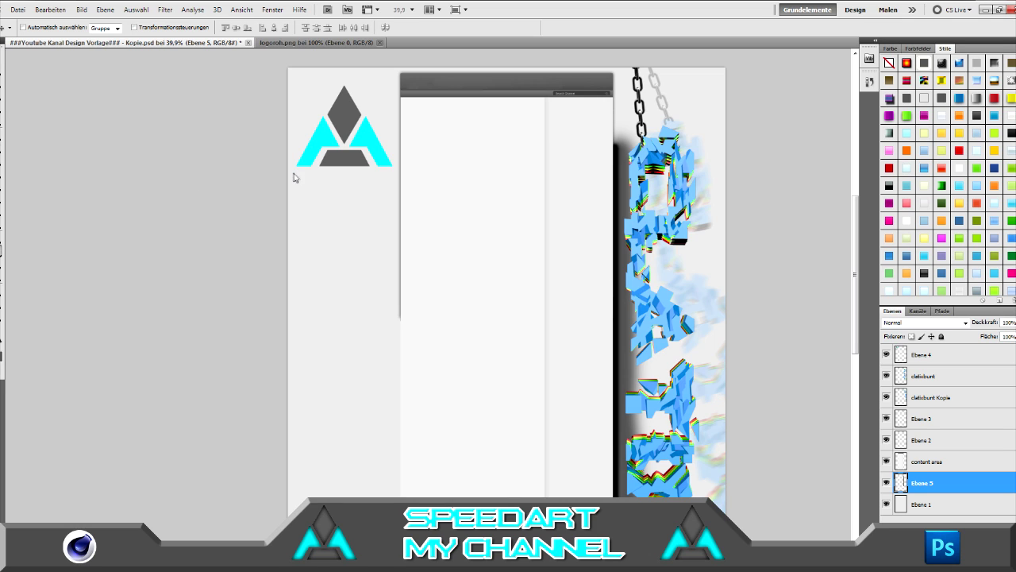
# - Type the slogan 'SPEEDARTS TUTORIALS AND MORE' in dark grey in a new text box
pyautogui.press('t')
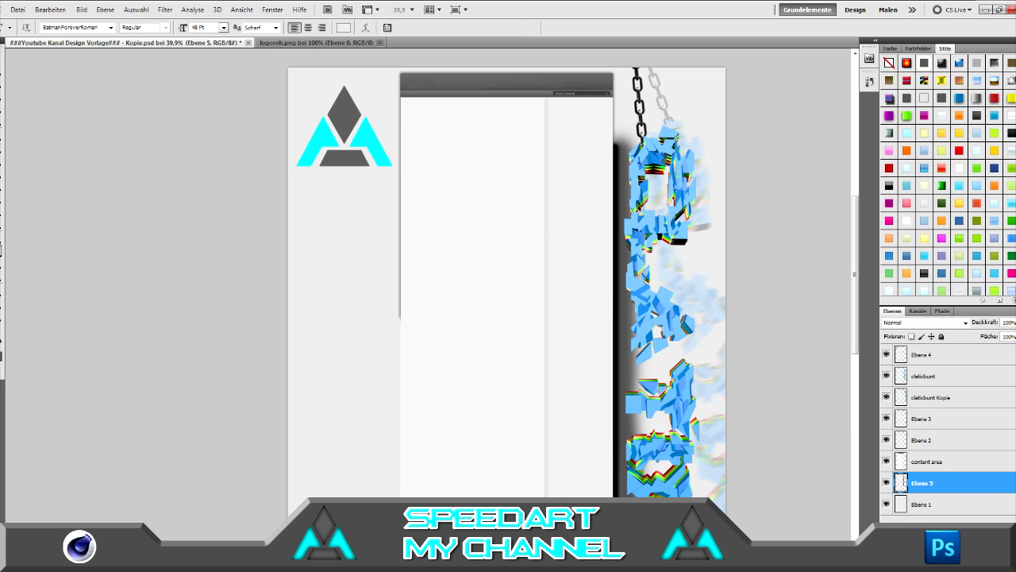
pyautogui.moveTo(322, 224); pyautogui.dragTo(719, 257)
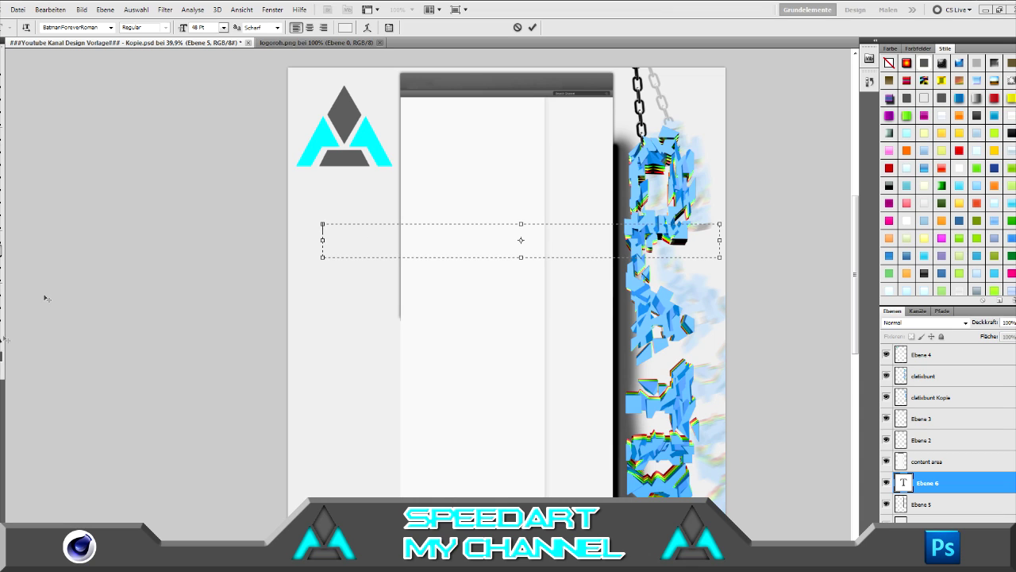
pyautogui.click(345, 27)
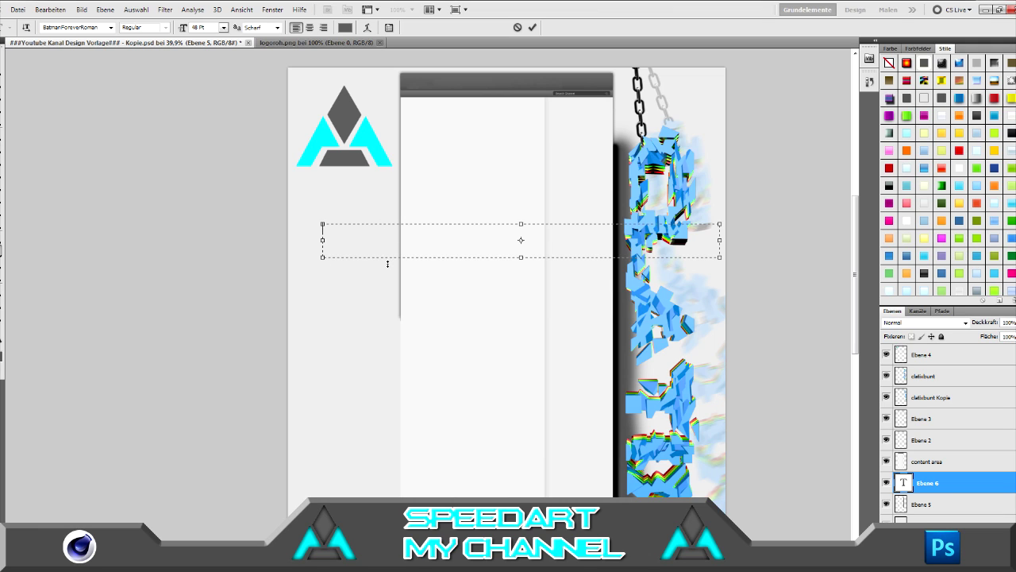
pyautogui.write('SPEEDART')
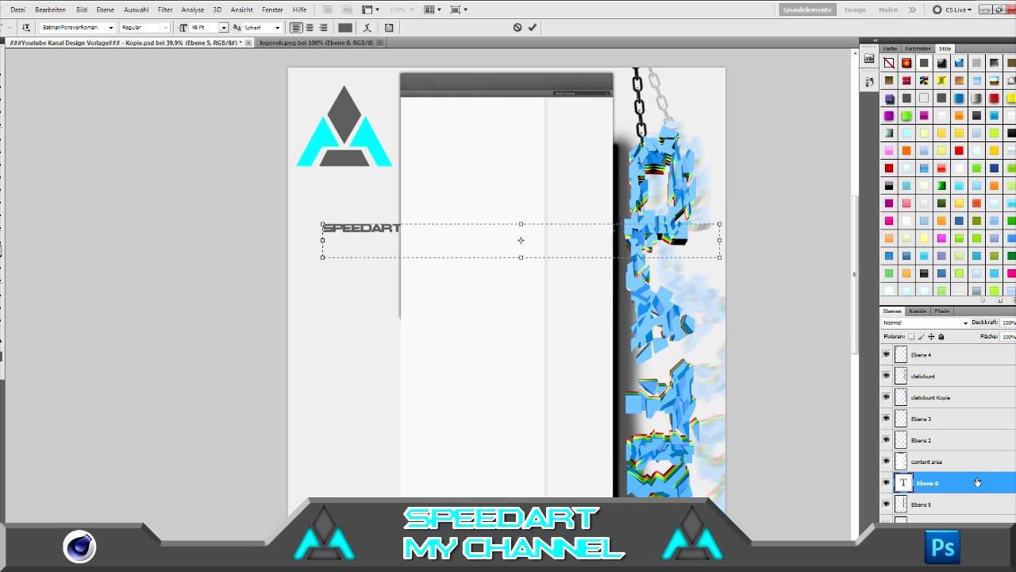
pyautogui.rightClick(1002, 486)
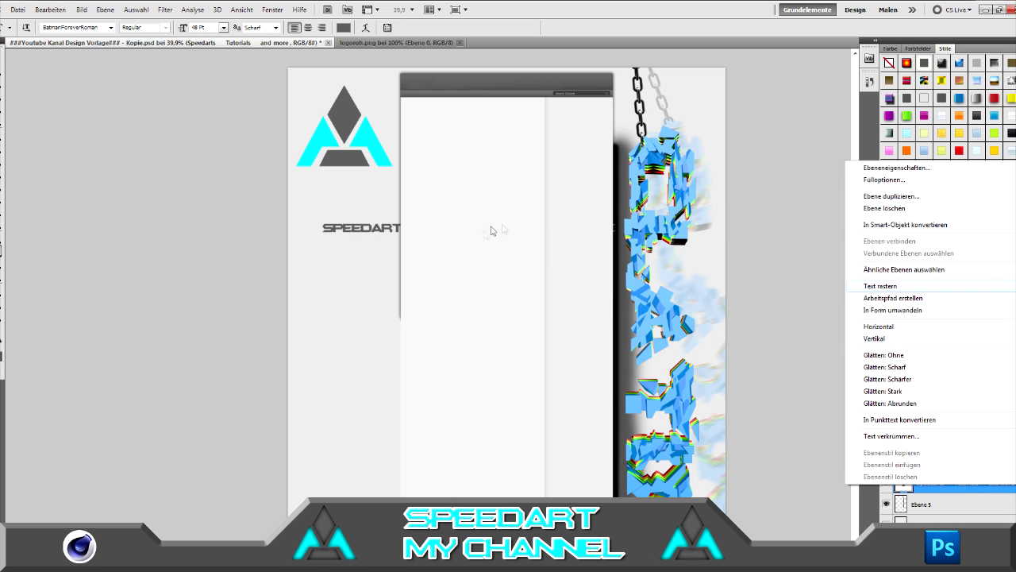
pyautogui.click(713, 400)
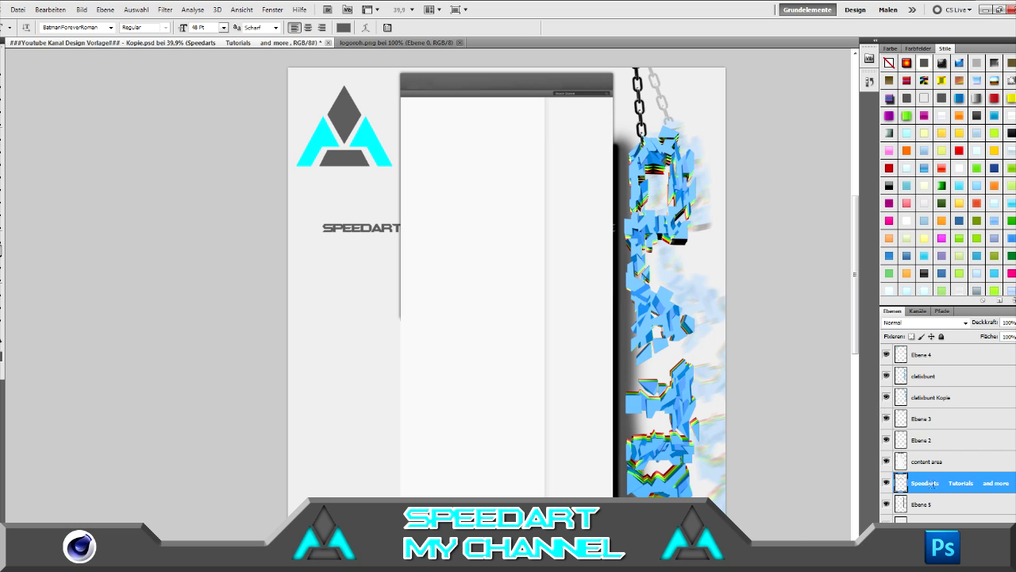
# - Rotate the slogan -90° to run vertically and move it below the logo
pyautogui.press('v')
pyautogui.hotkey('ctrl', 't')
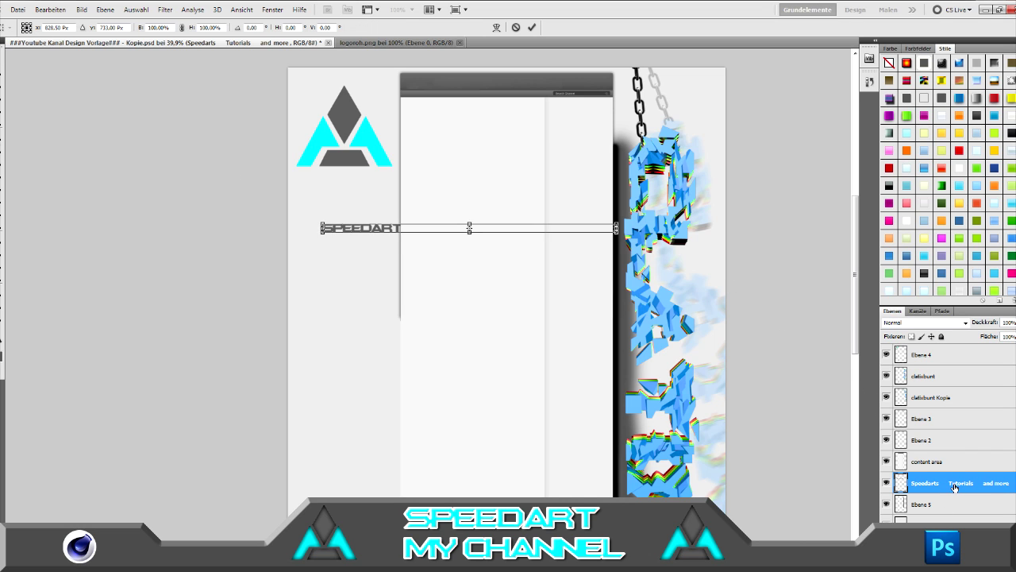
pyautogui.moveTo(619, 218); pyautogui.dragTo(464, 80)
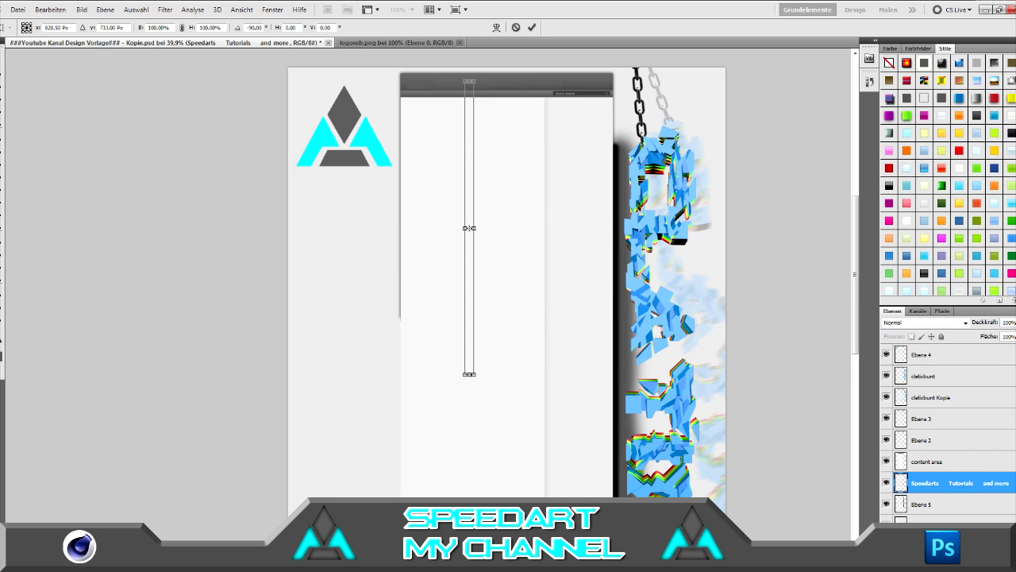
pyautogui.press('Return')
pyautogui.moveTo(463, 218); pyautogui.dragTo(382, 313)
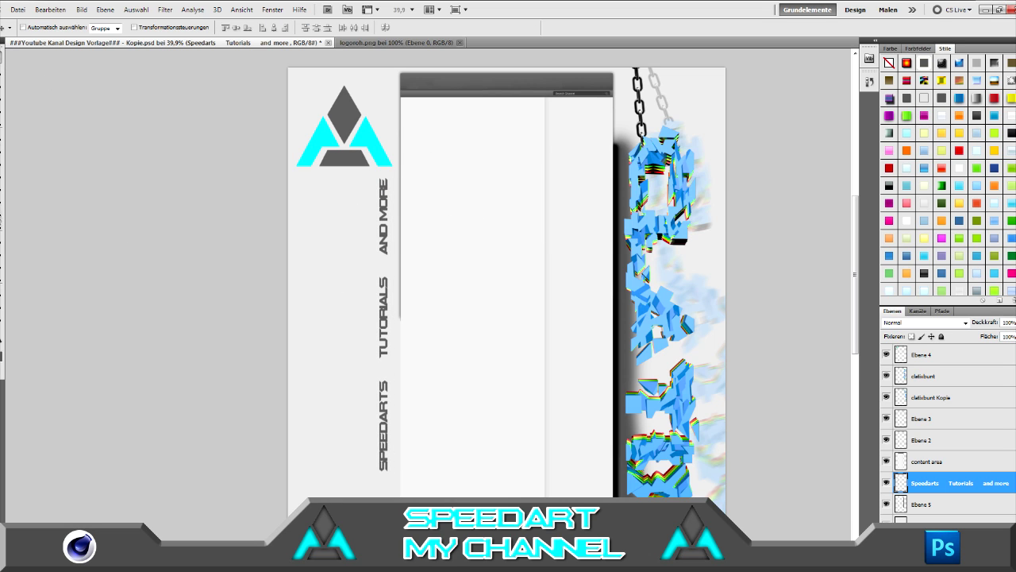
# - Choose a hard round brush preset and set its Größe to 31 px
pyautogui.click(7, 144)
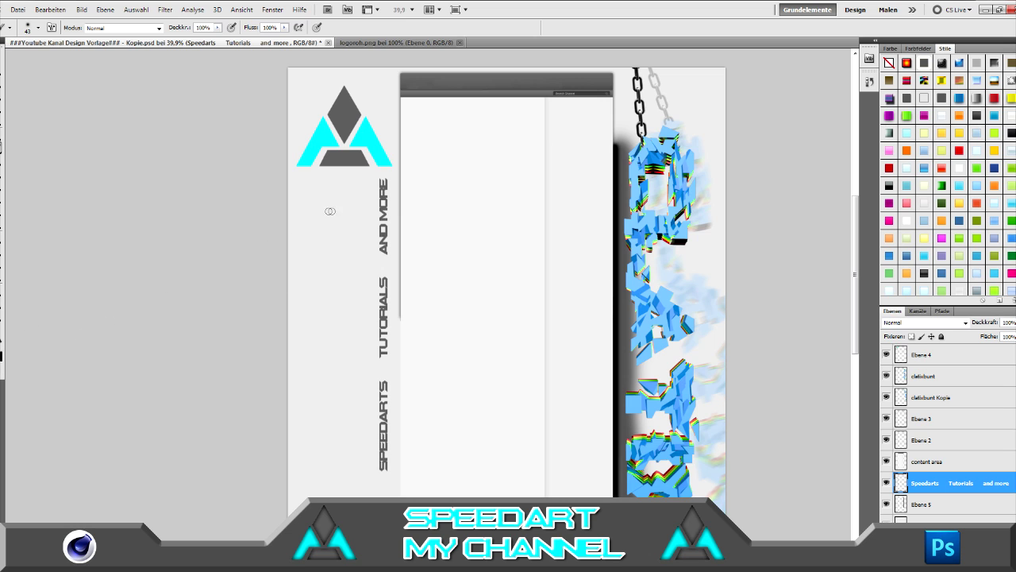
pyautogui.click(383, 265)
pyautogui.click(38, 27)
pyautogui.click(137, 471)
pyautogui.click(37, 27)
pyautogui.moveTo(19, 58); pyautogui.dragTo(16, 59)
pyautogui.click(266, 447)
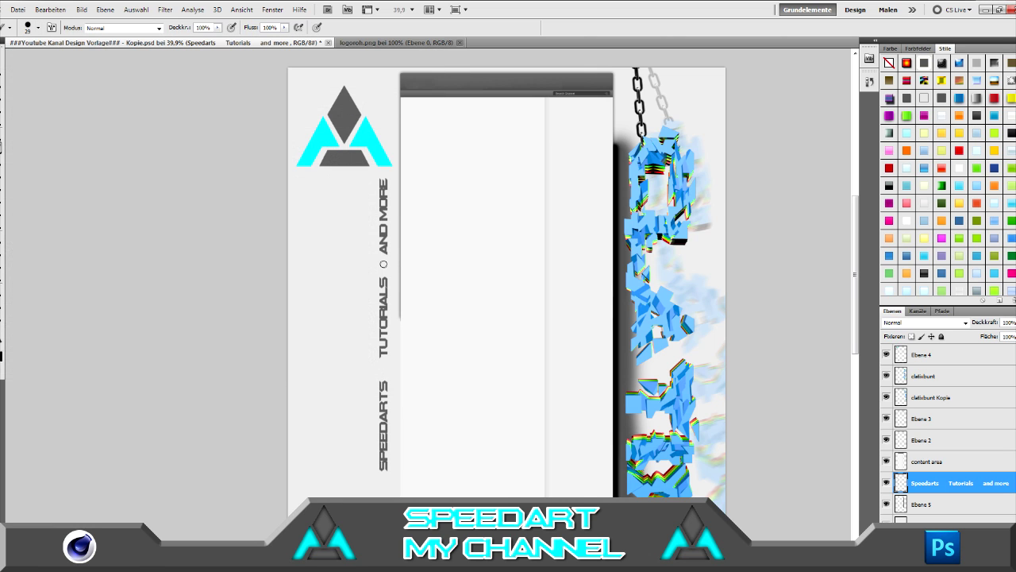